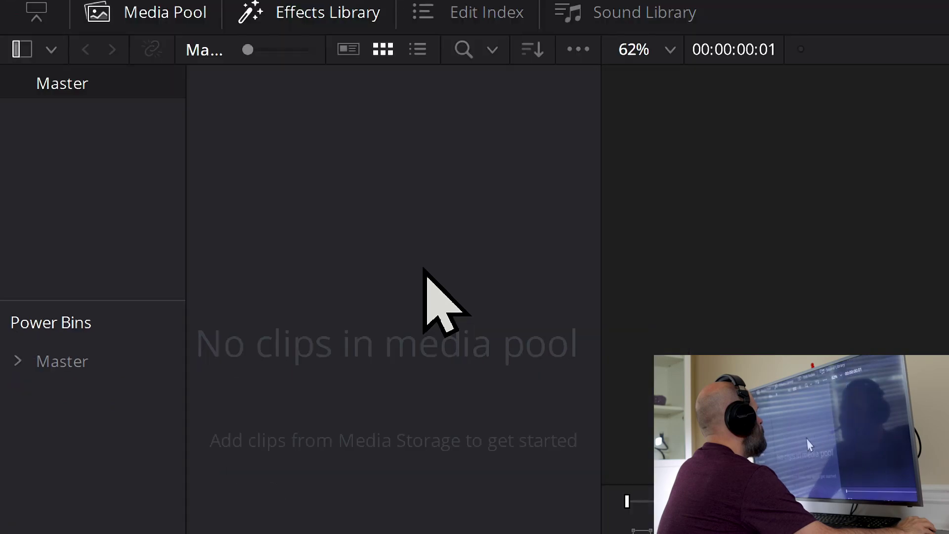
Import the six desktop clips MVI_2299.MP4 through MVI_2304.MP4 into the media pool
left_click_drag(227, 9, 567, 48)
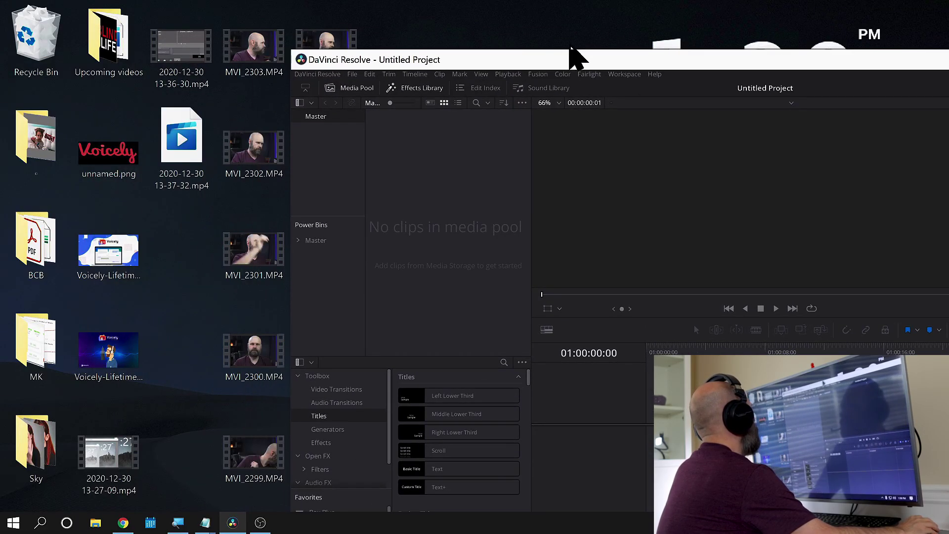
left_click_drag(585, 82, 625, 53)
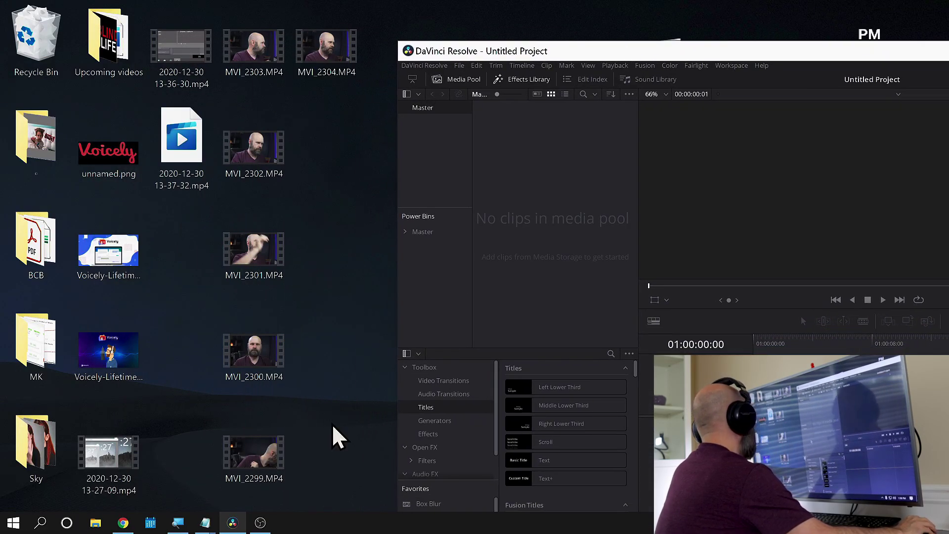
left_click_drag(368, 455, 250, 25)
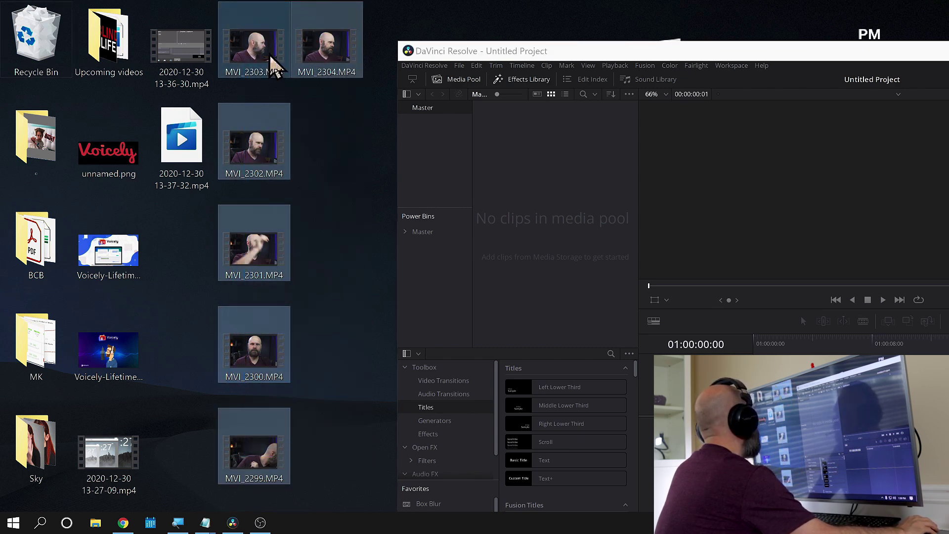
left_click_drag(265, 59, 589, 203)
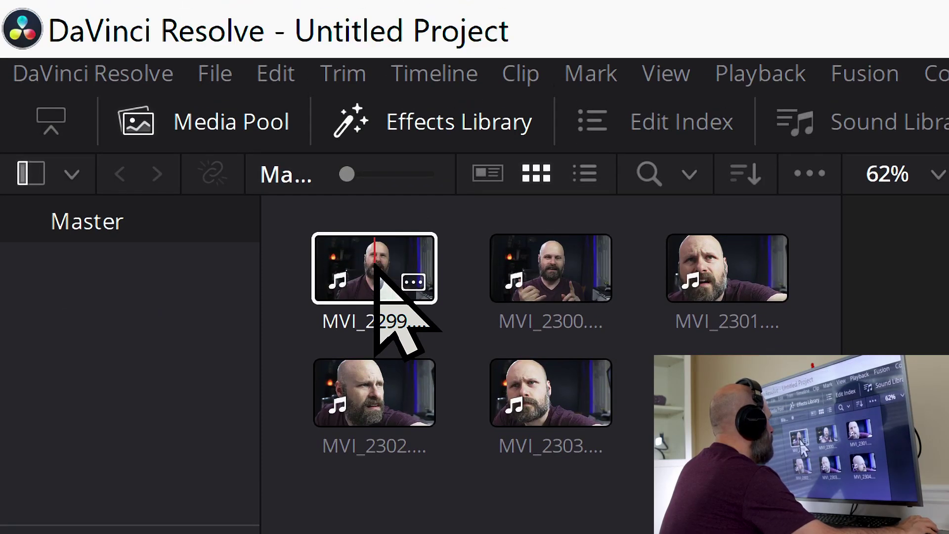
Play back clips MVI_2299.MP4 and MVI_2300.MP4 in the source viewer
left_click(377, 266)
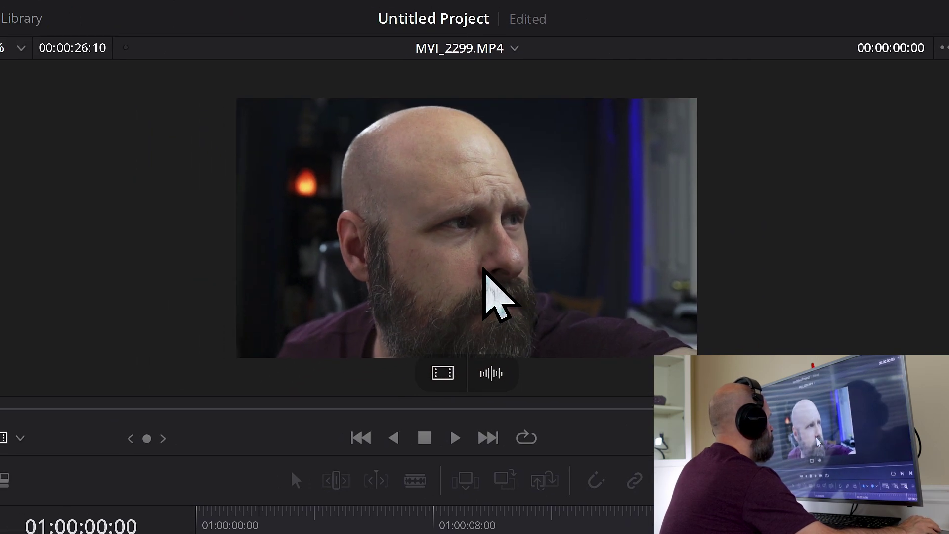
key("space")
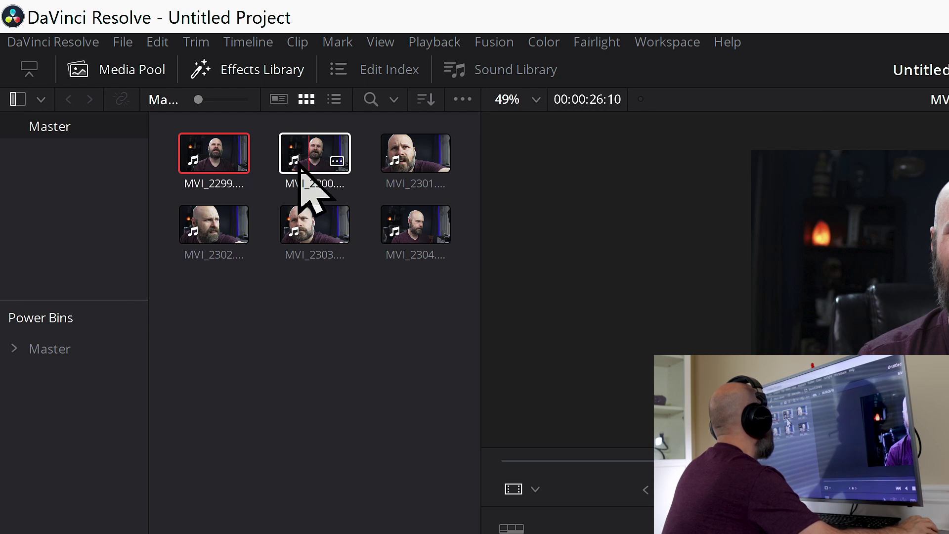
left_click(303, 171)
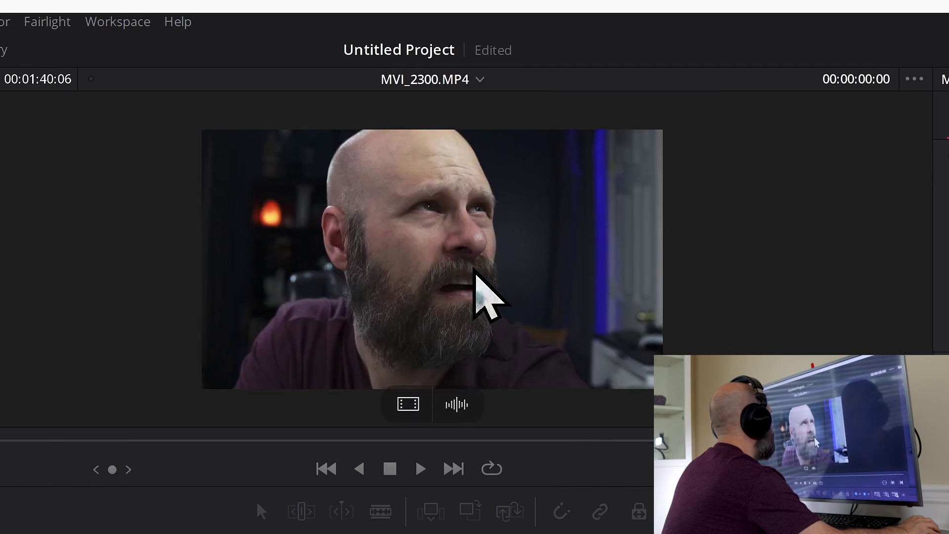
key("space")
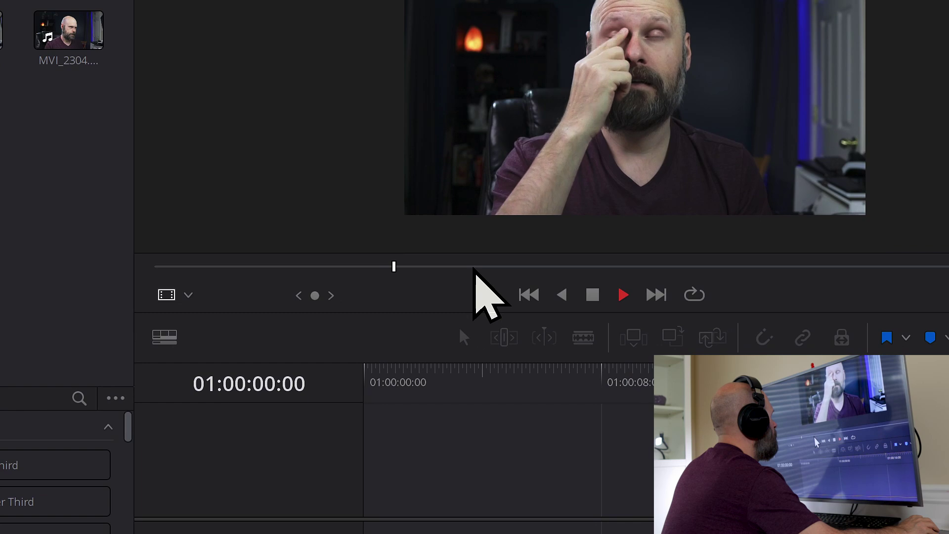
Find where the speaker starts in MVI_2300.MP4 and mark an in point there, about 32 seconds into the clip
left_click(418, 266)
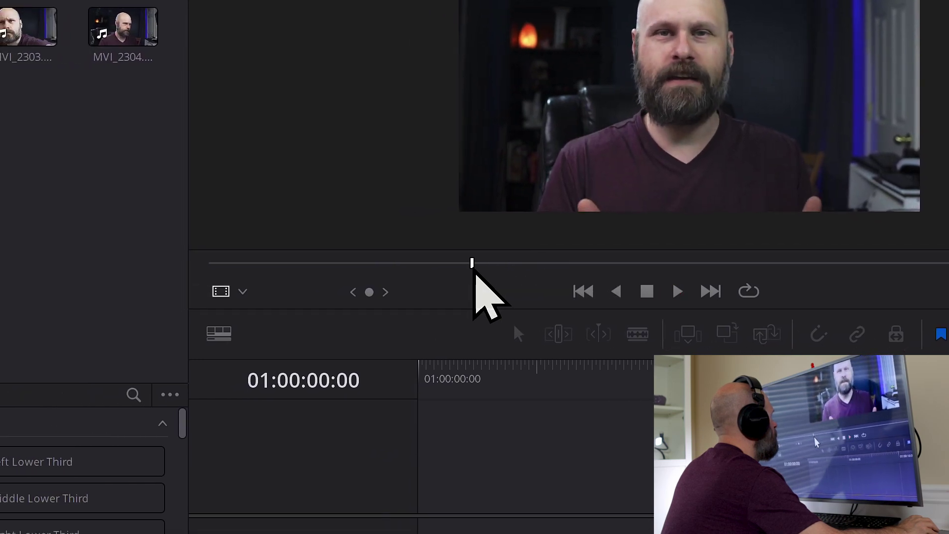
key("space")
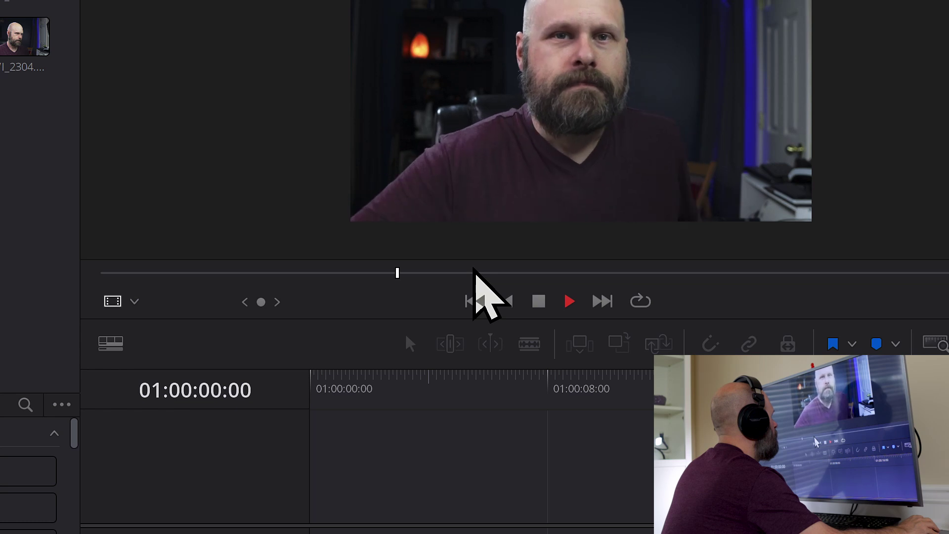
key("space")
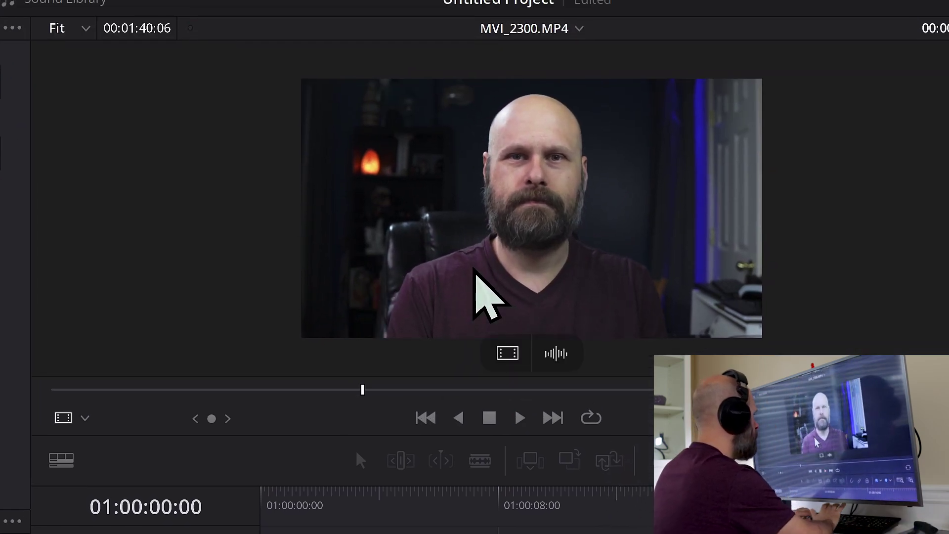
key("space")
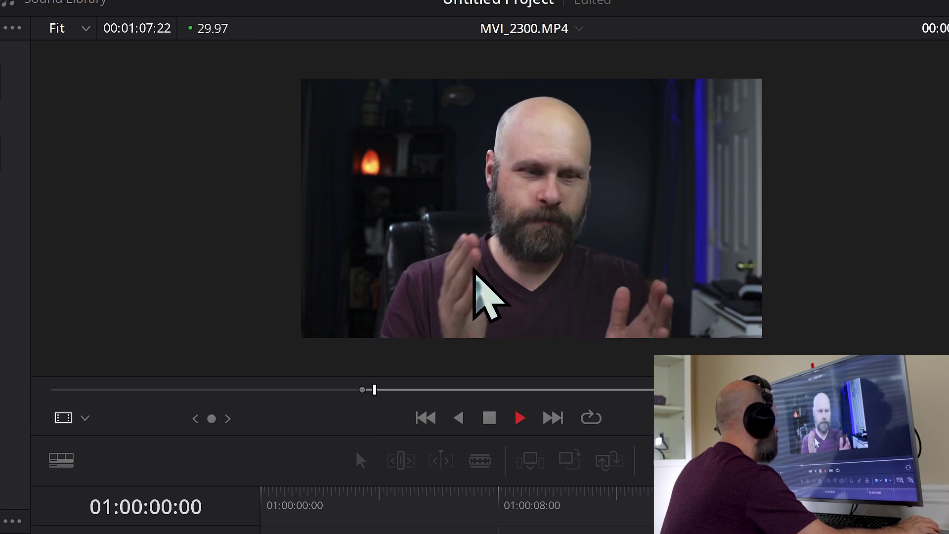
key("space")
Place the trimmed MVI_2300.MP4 with its audio at the start of a new timeline and play its opening seconds
left_click_drag(455, 186, 627, 533)
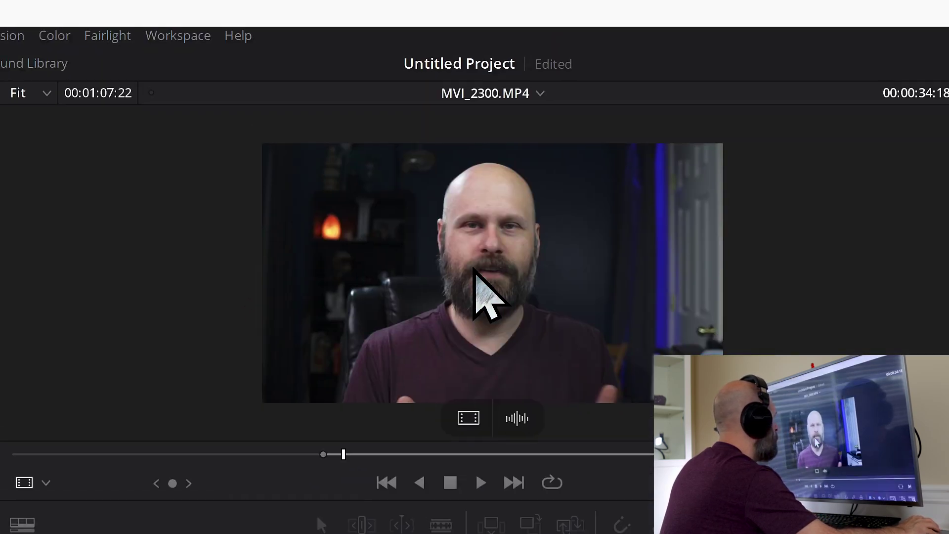
left_click_drag(475, 268, 391, 302)
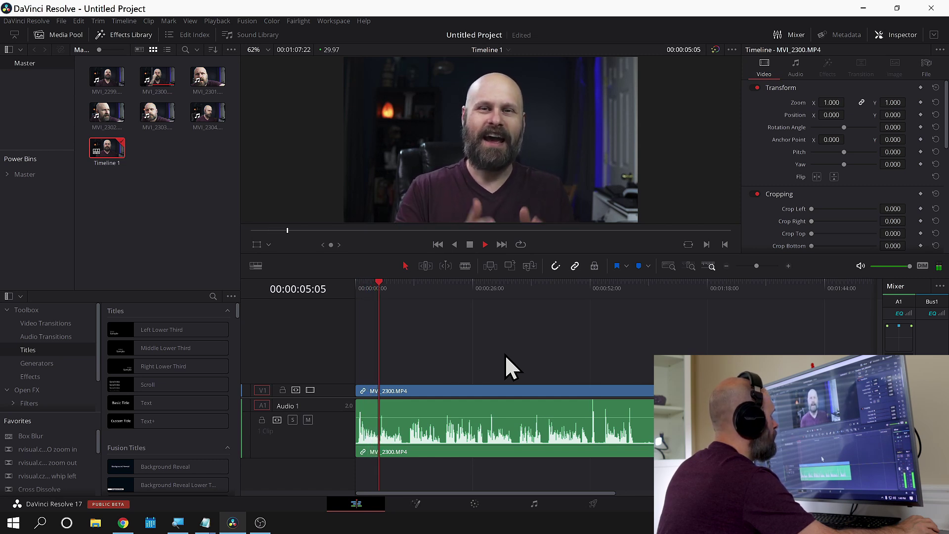
key("space")
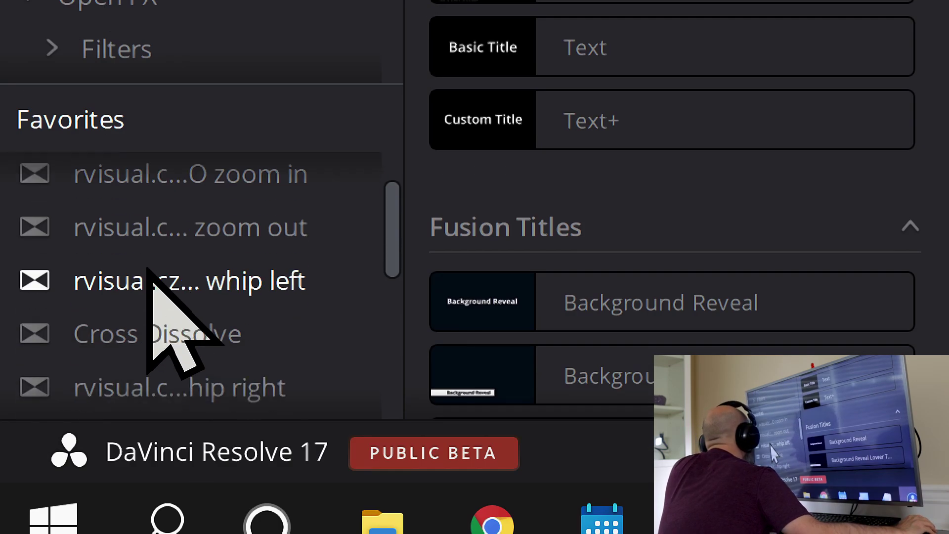
Apply the favorite Grid effect to the MVI_2300.MP4 clip on the timeline
scroll(148, 271, "down", 3)
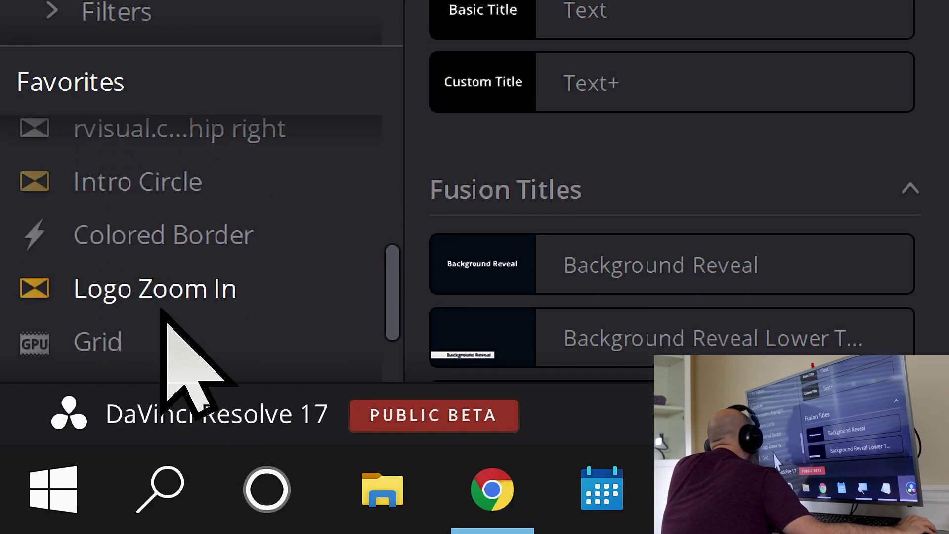
left_click_drag(94, 350, 948, 59)
mouse_move(475, 270)
left_mouse_down()
mouse_move(948, 214)
mouse_move(948, 179)
mouse_move(476, 268)
left_mouse_up()
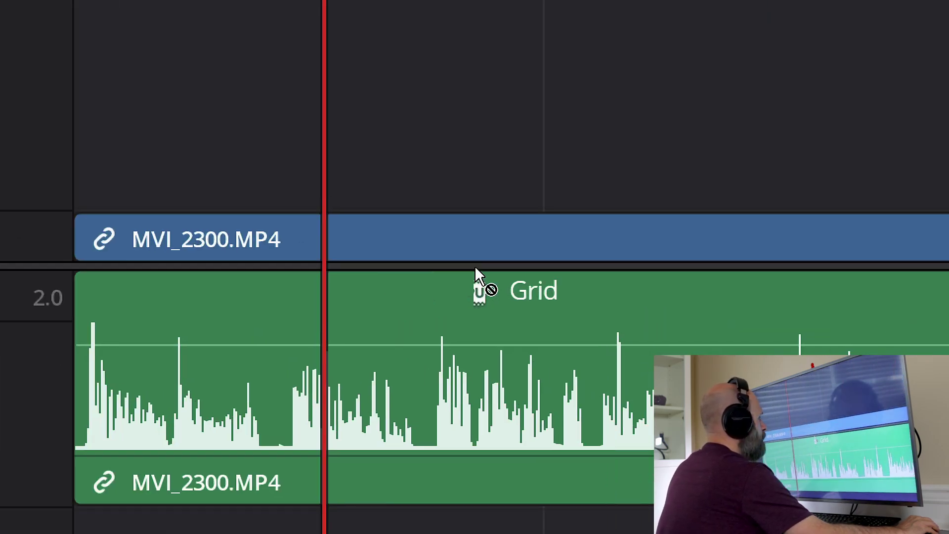
key("ctrl+f")
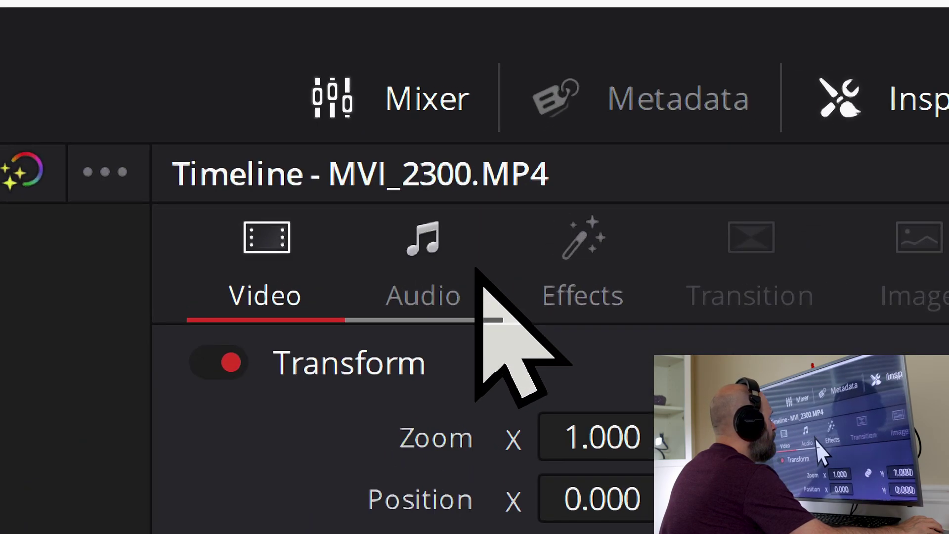
Set the Grid effect to 3 row cells and 3 column cells
left_click(609, 255)
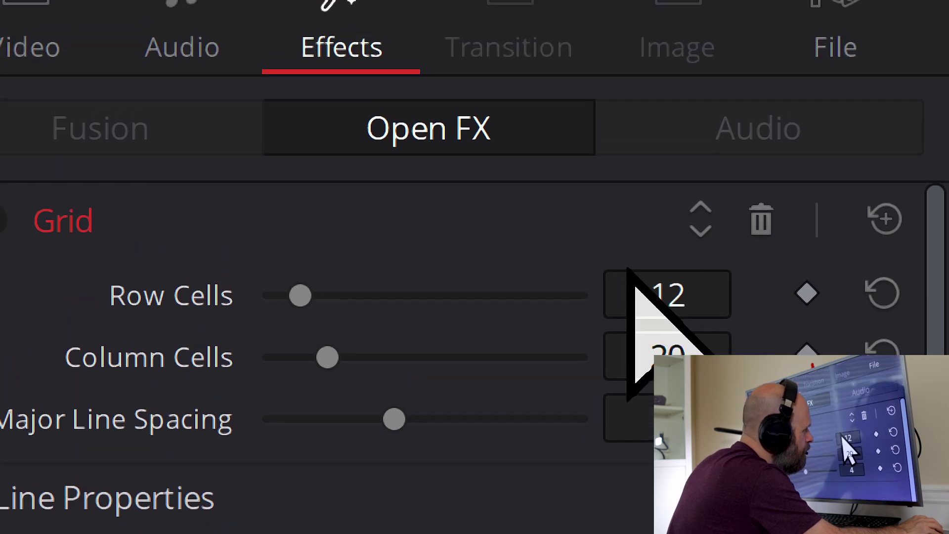
left_click(650, 267)
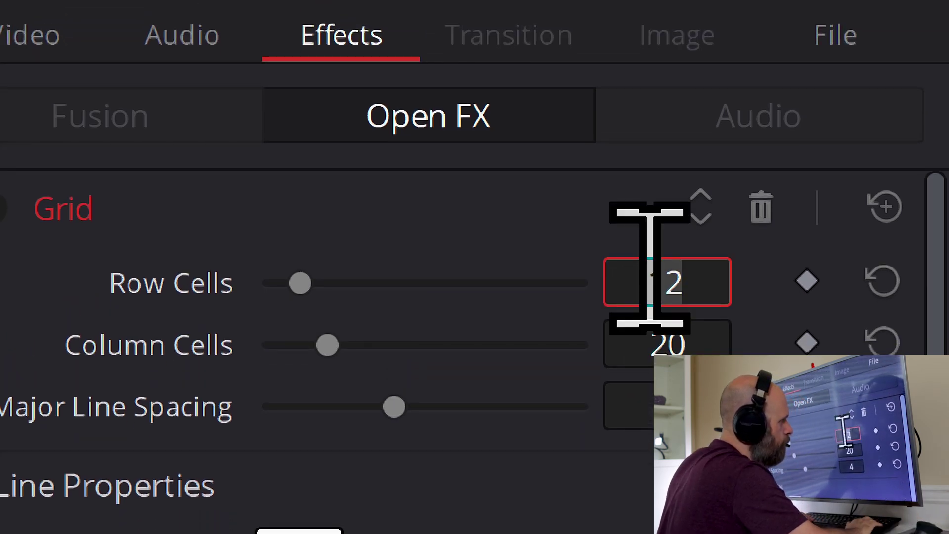
type("3")
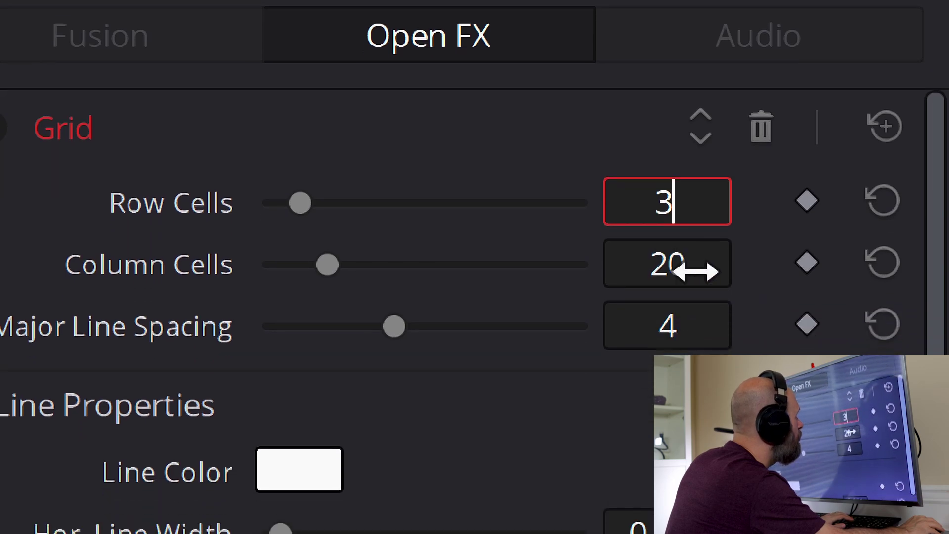
key("Return")
left_click(671, 264)
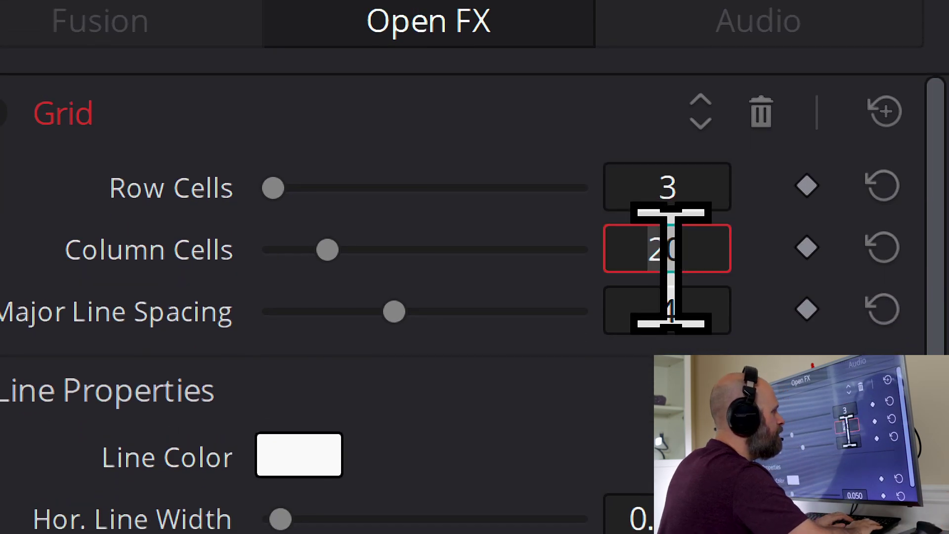
type("3")
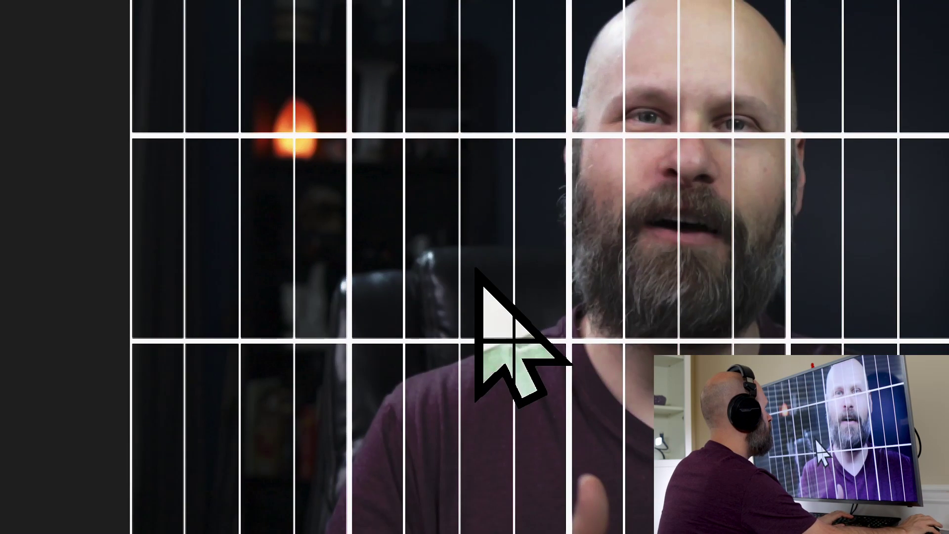
key("Return")
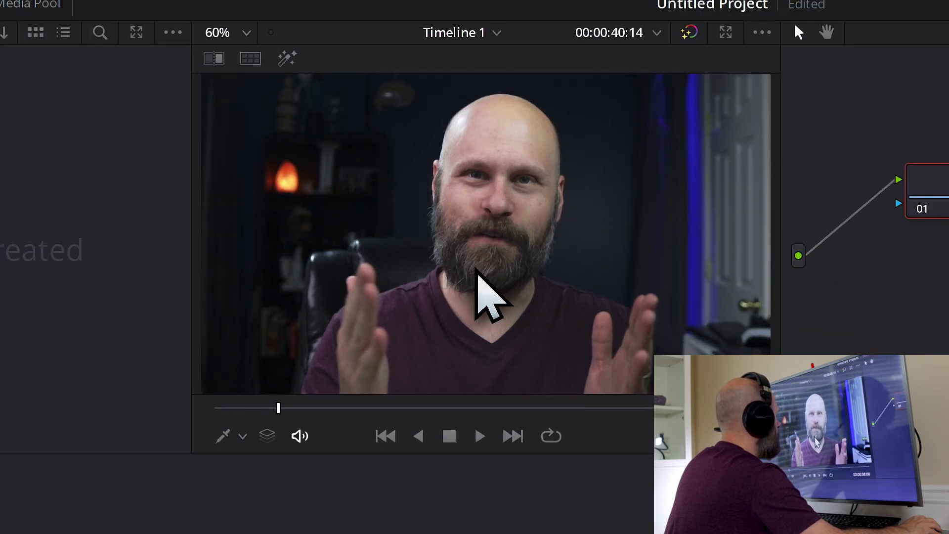
Show the waveform scopes in a separate floating window and place it below the viewer and node graph
scroll(475, 270, "down", 2)
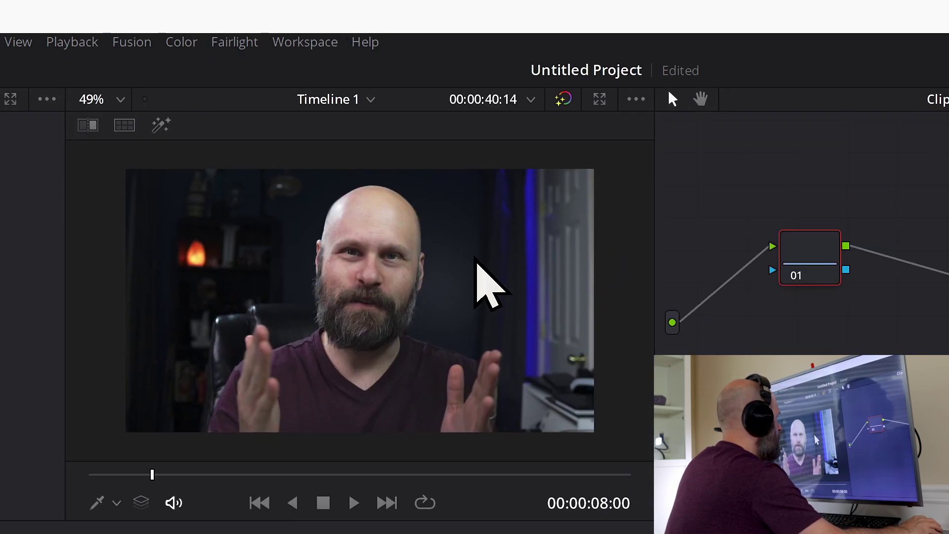
right_click(600, 192)
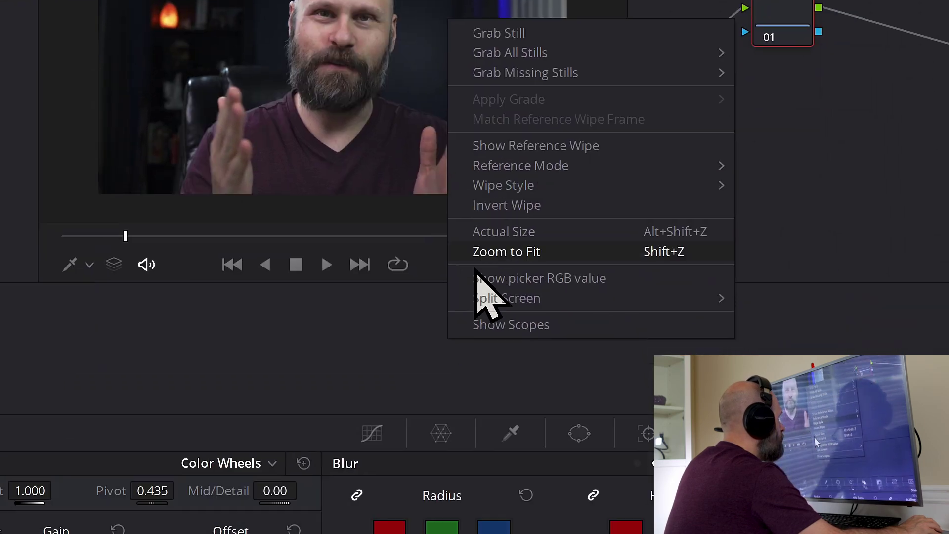
left_click(491, 327)
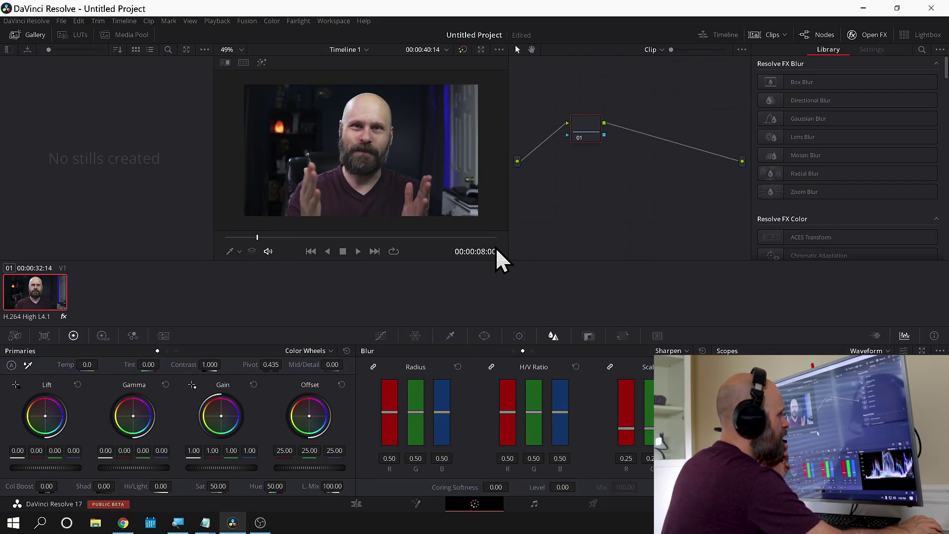
left_click(922, 350)
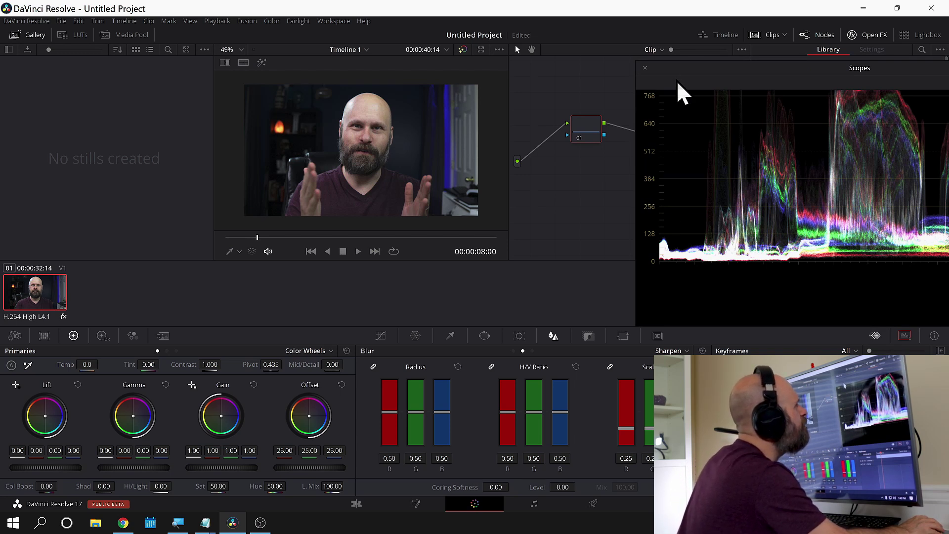
left_click_drag(677, 78, 329, 249)
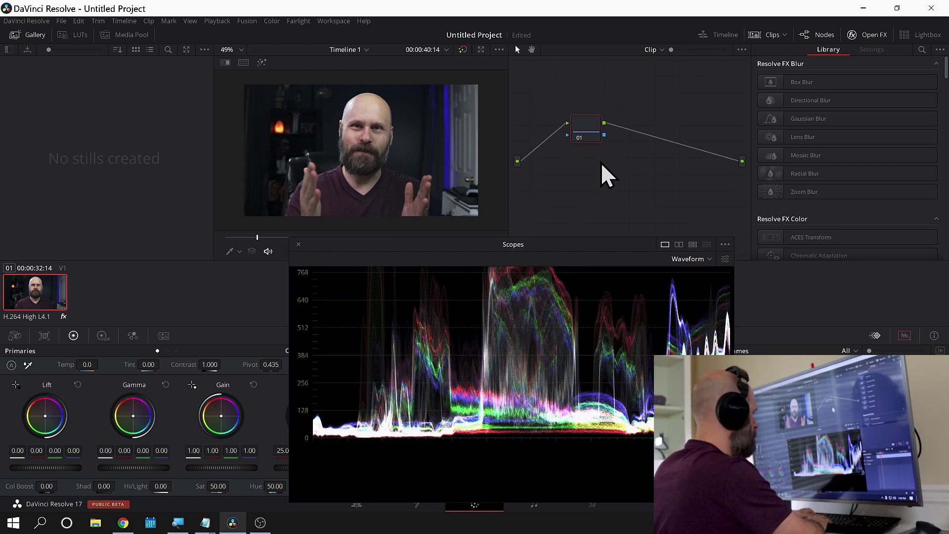
Add two serial nodes after node 01, spread the nodes out in the graph, and select node 01
key("alt+s")
key("alt+s")
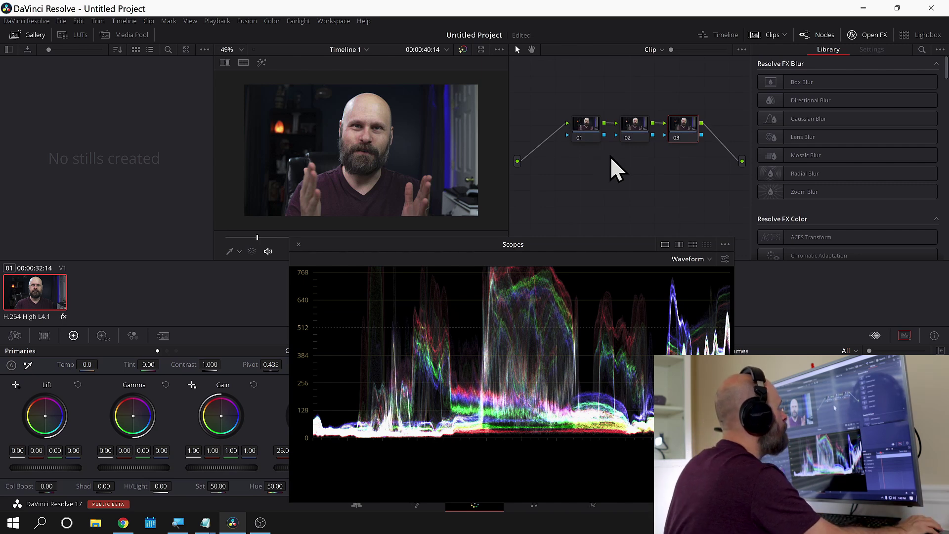
left_click(583, 127)
left_click_drag(583, 128, 544, 118)
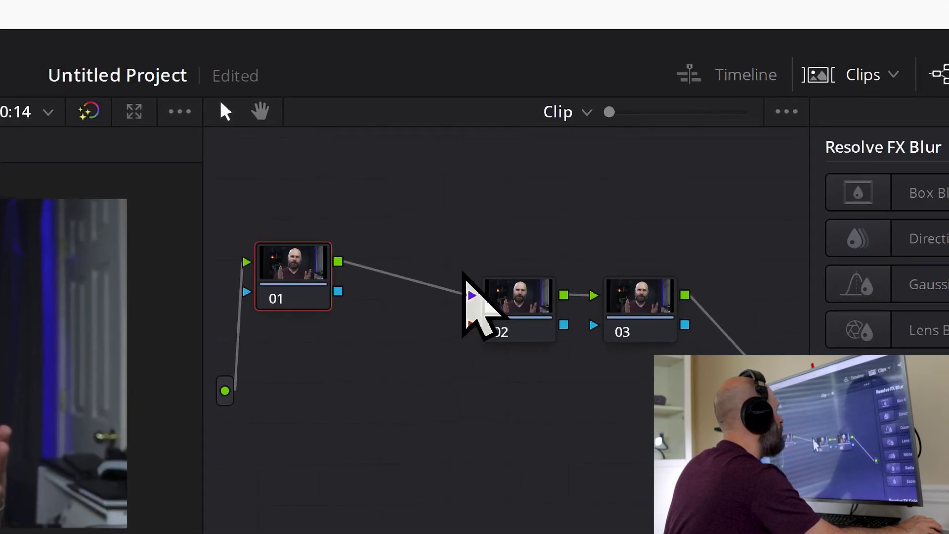
left_click_drag(516, 300, 408, 223)
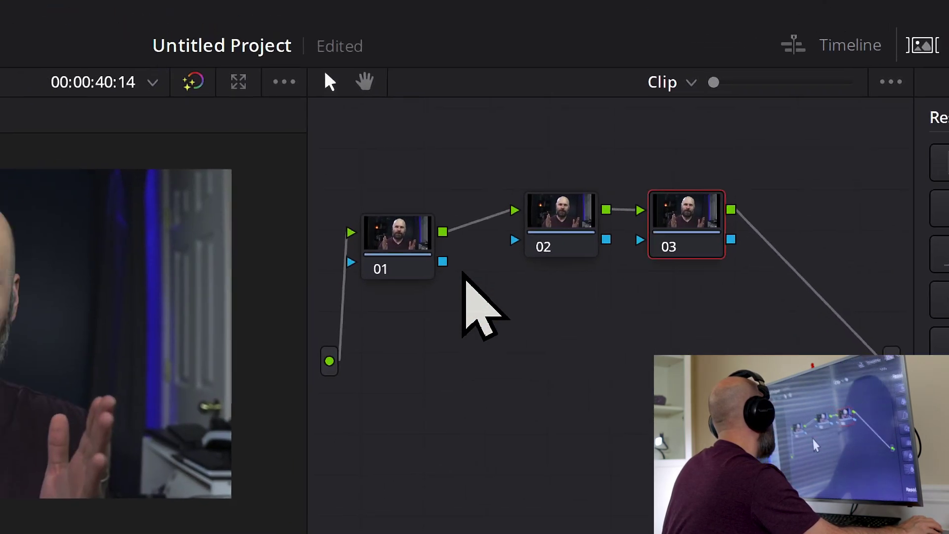
left_click(395, 225)
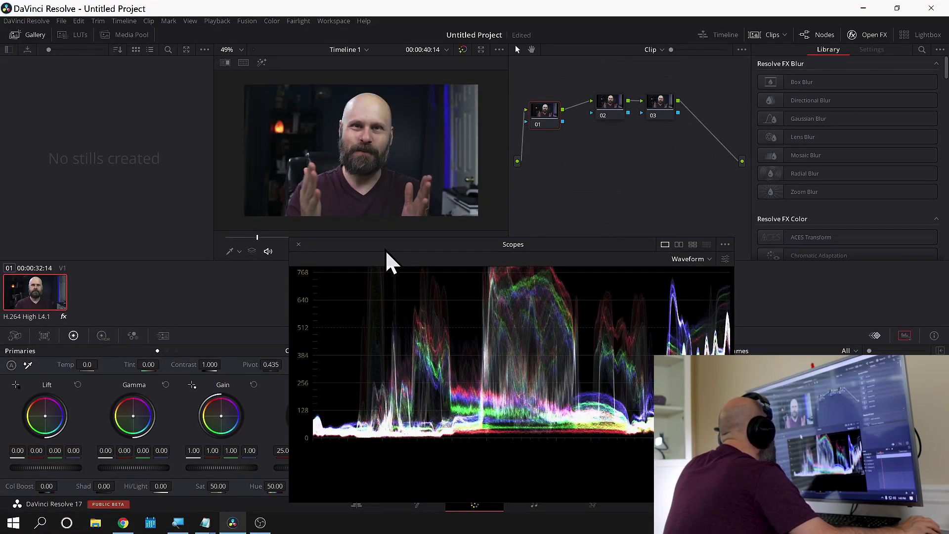
Move the Scopes window up over the viewer and examine the waveform's upper levels to 1023
left_click_drag(386, 247, 352, 99)
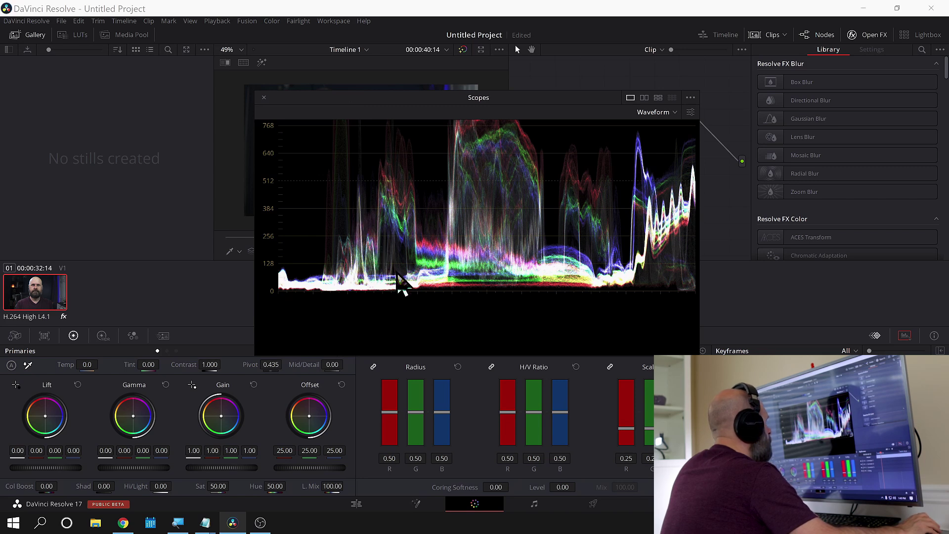
scroll(401, 284, "up", 5)
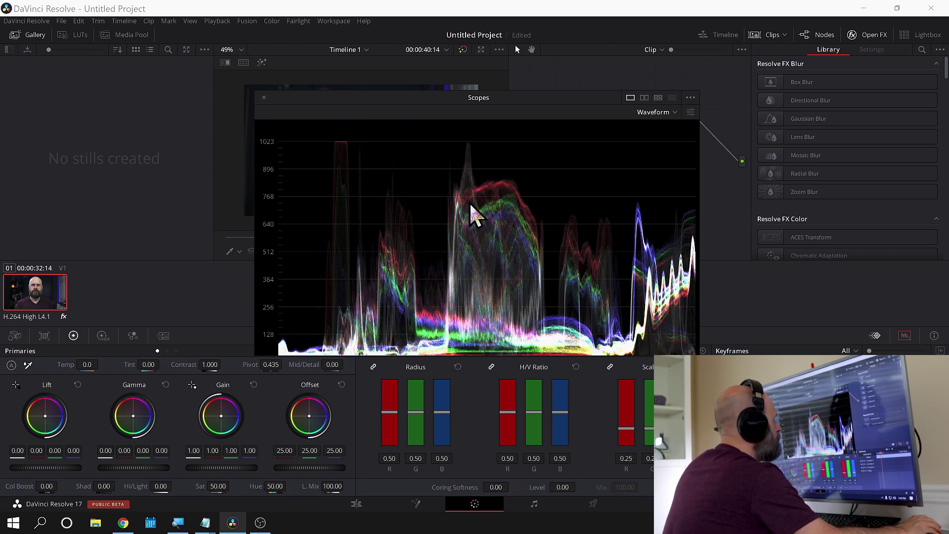
Move the Scopes window clear of the viewer and examine the waveform's shadow and highlight levels
scroll(471, 211, "down", 5)
left_click_drag(393, 98, 664, 114)
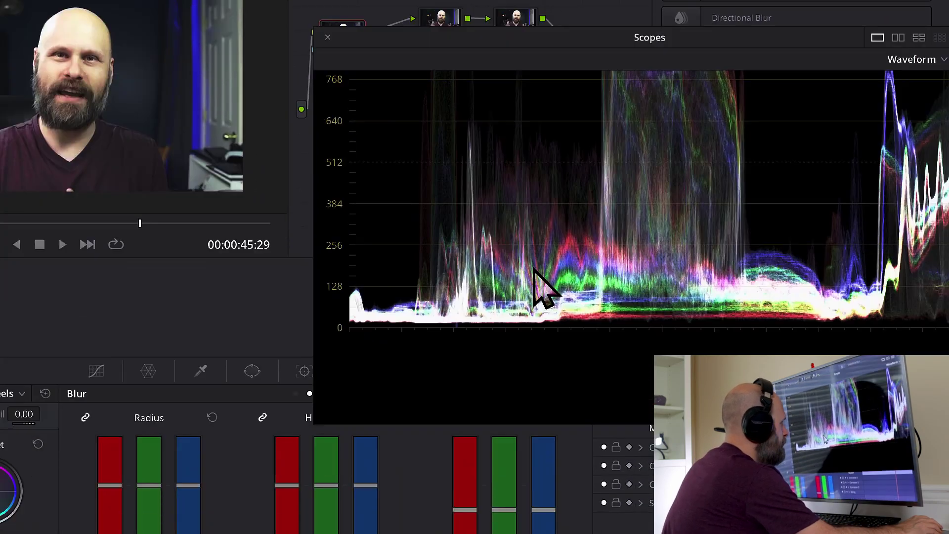
scroll(543, 292, "down", 2)
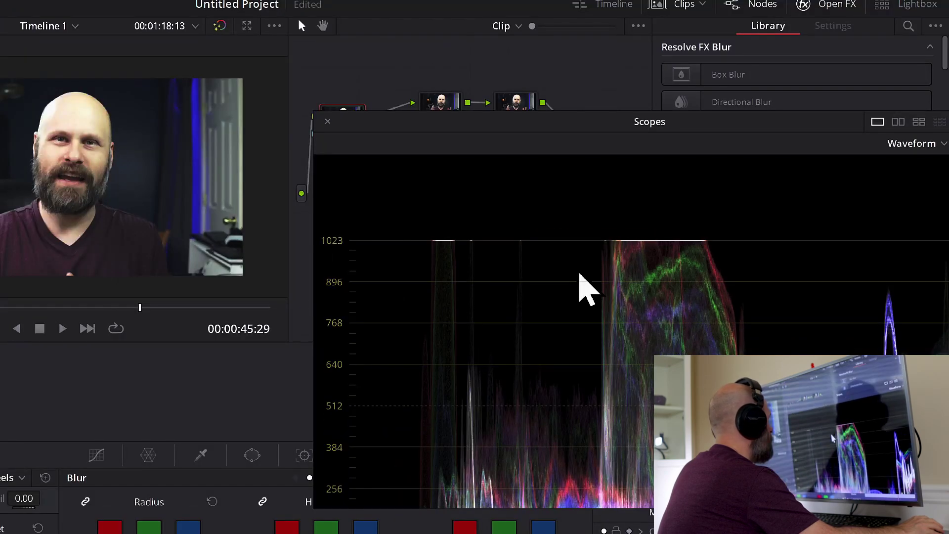
scroll(579, 274, "down", 1)
scroll(579, 274, "up", 6)
scroll(579, 274, "down", 7)
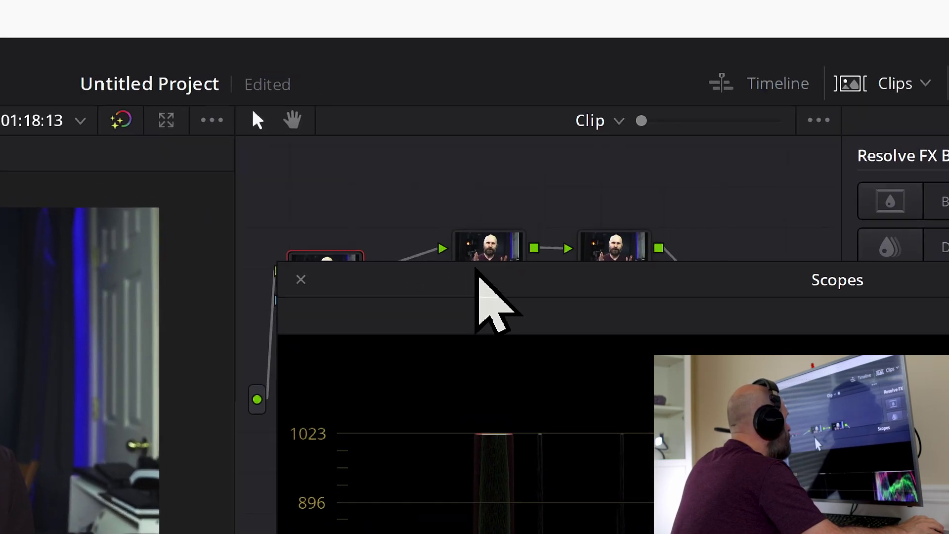
Select node 02 and lower the highlight end point of its Custom curve so the waveform peaks sit just below 1023
left_click(474, 252)
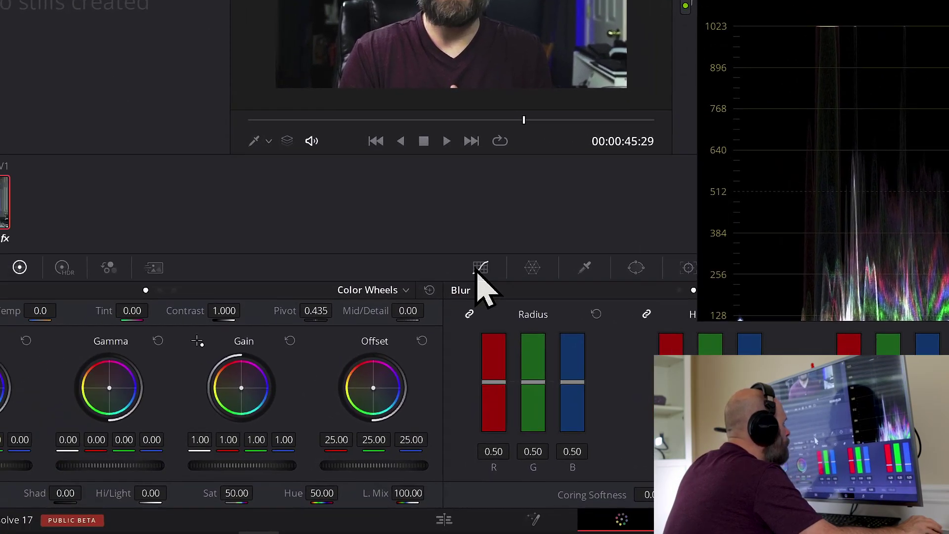
left_click(274, 237)
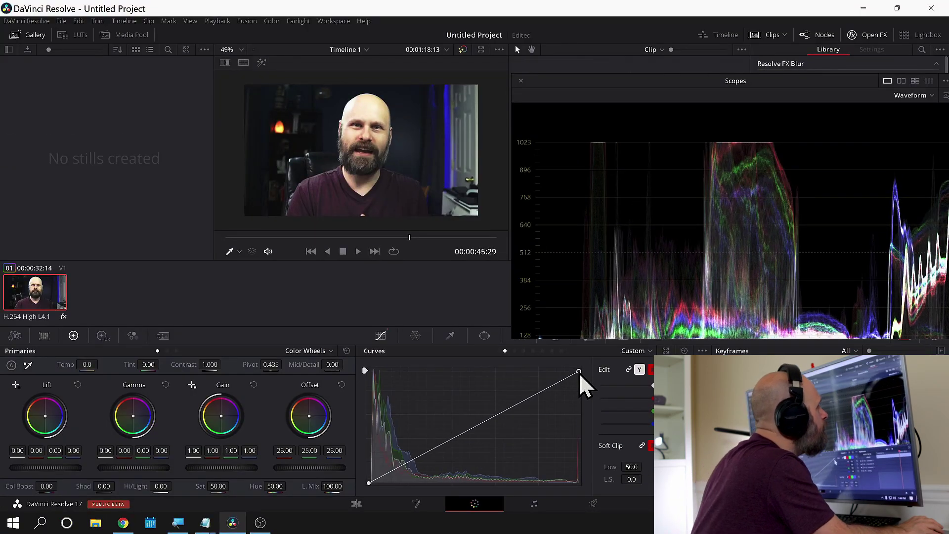
left_click_drag(582, 378, 585, 405)
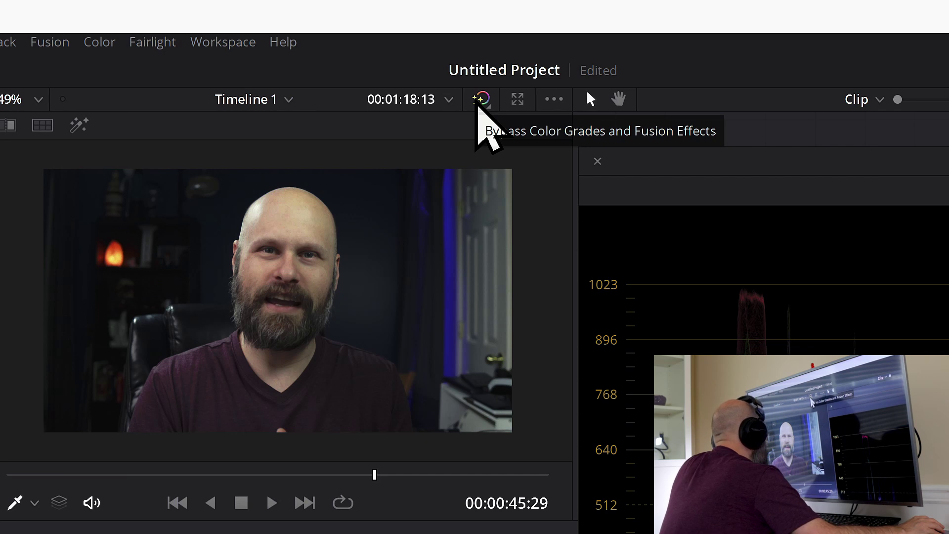
Bypass and restore the color grades repeatedly to compare the original and corrected images
left_click(478, 101)
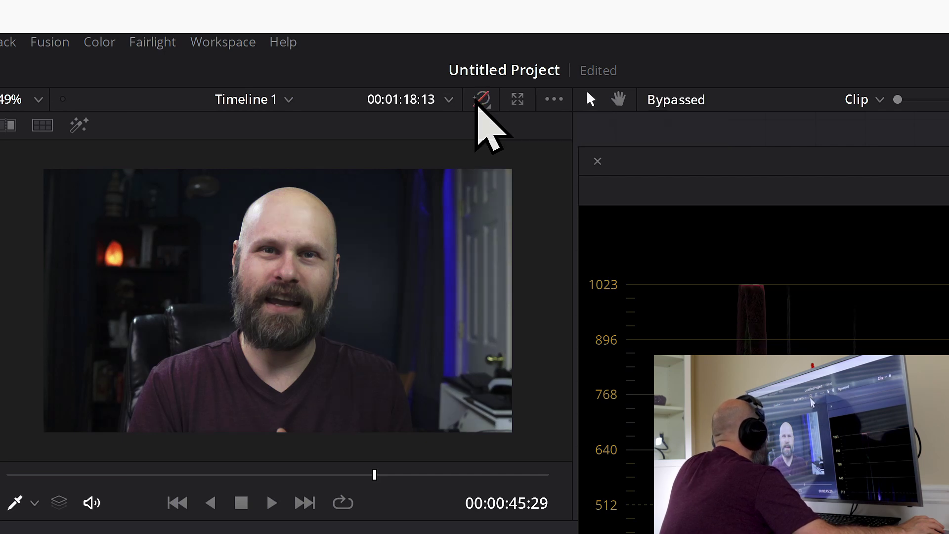
left_click(477, 101)
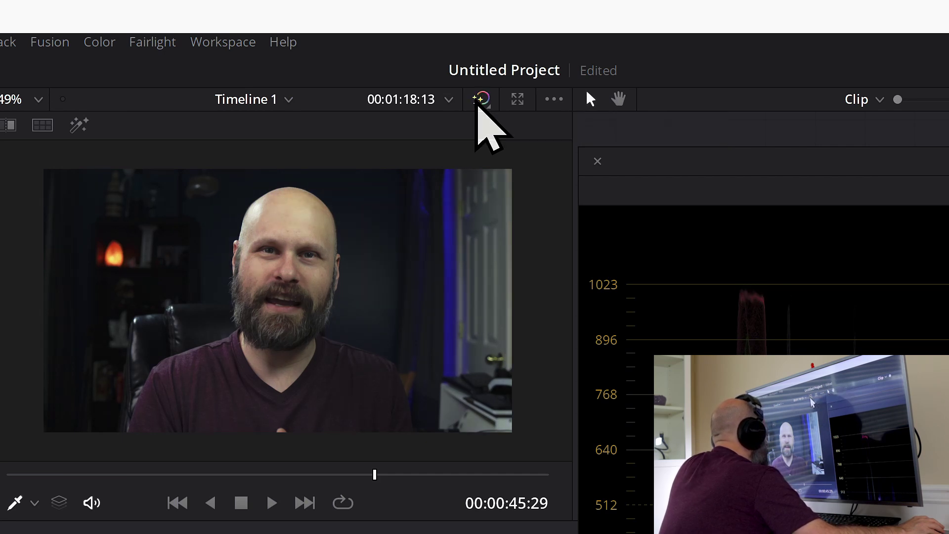
left_click(478, 101)
left_click(477, 101)
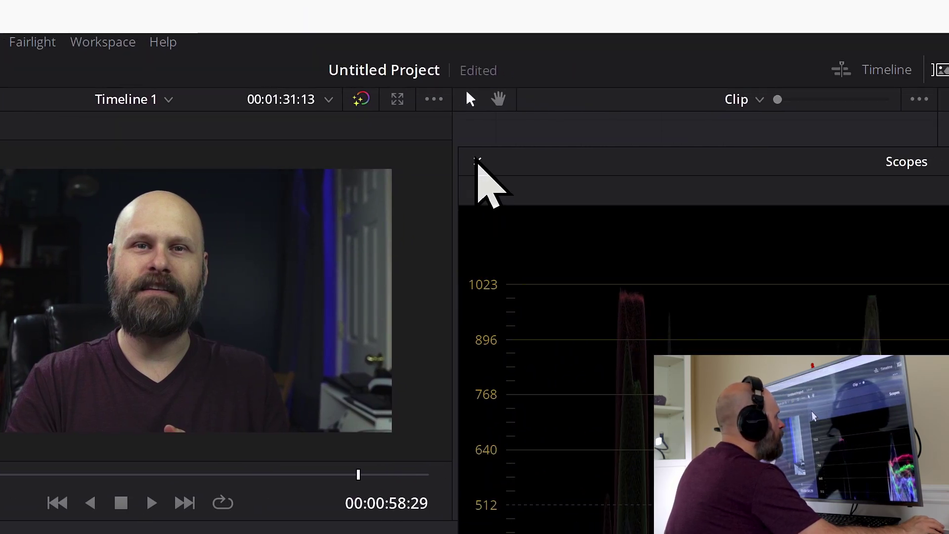
Close the floating Scopes window and sharpen the clip on node 03 with an RGB radius of 0.47, checking the enlarged face during playback
left_click(489, 161)
left_click(542, 208)
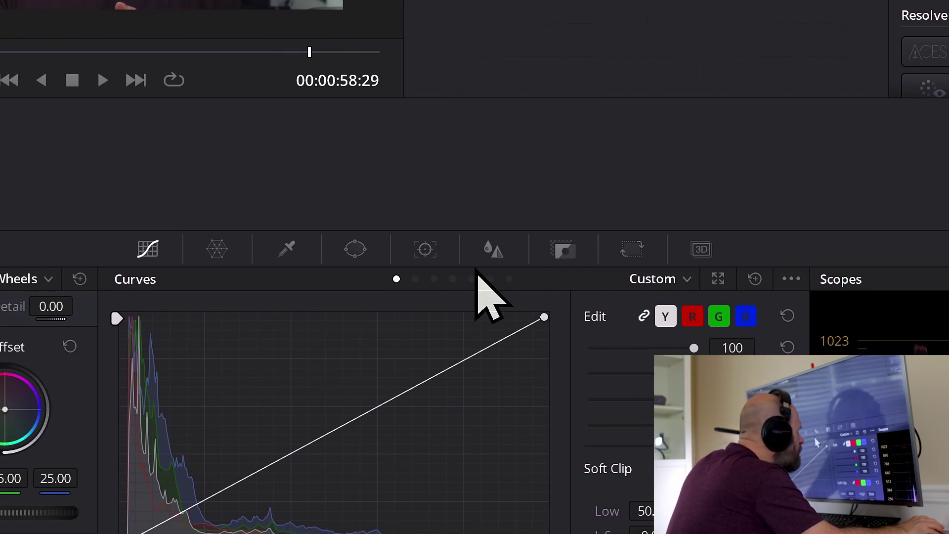
left_click(494, 249)
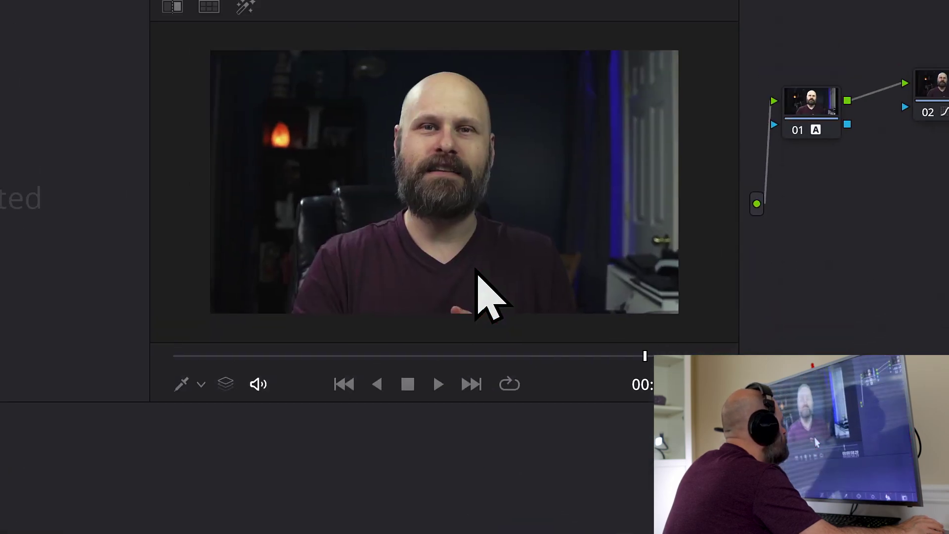
scroll(475, 270, "up", 6)
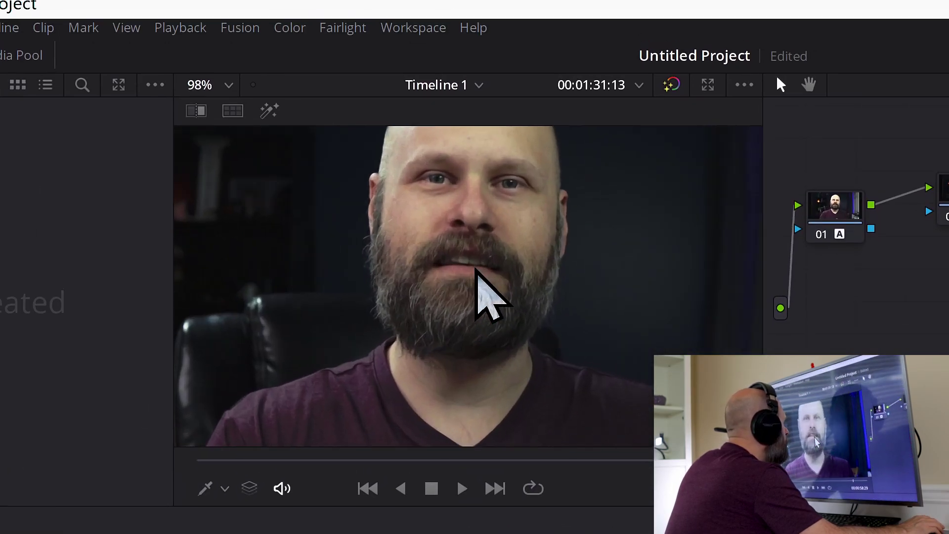
key("space")
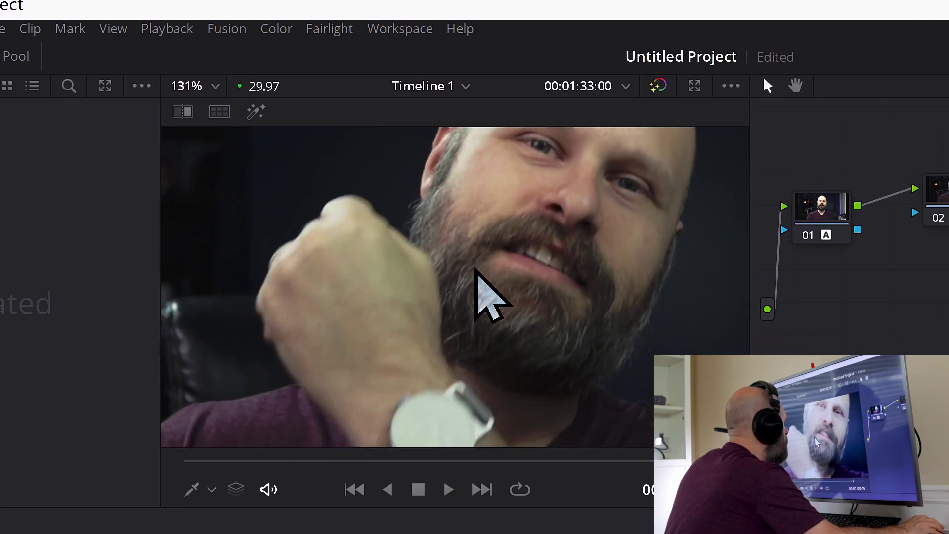
scroll(476, 270, "down", 5)
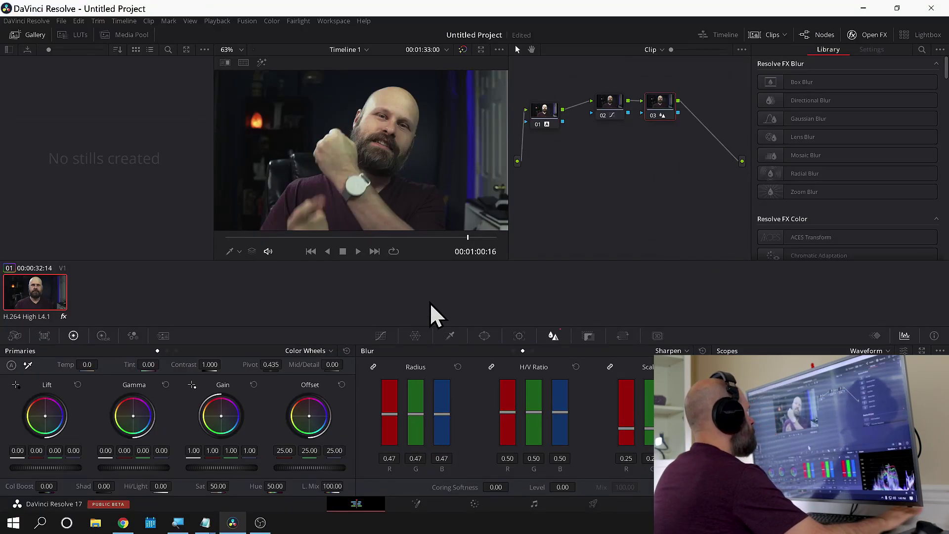
Switch to the Edit page and extend the start of MVI_2300.MP4 by 28:01, back to the beginning of the timeline
key("shift+4")
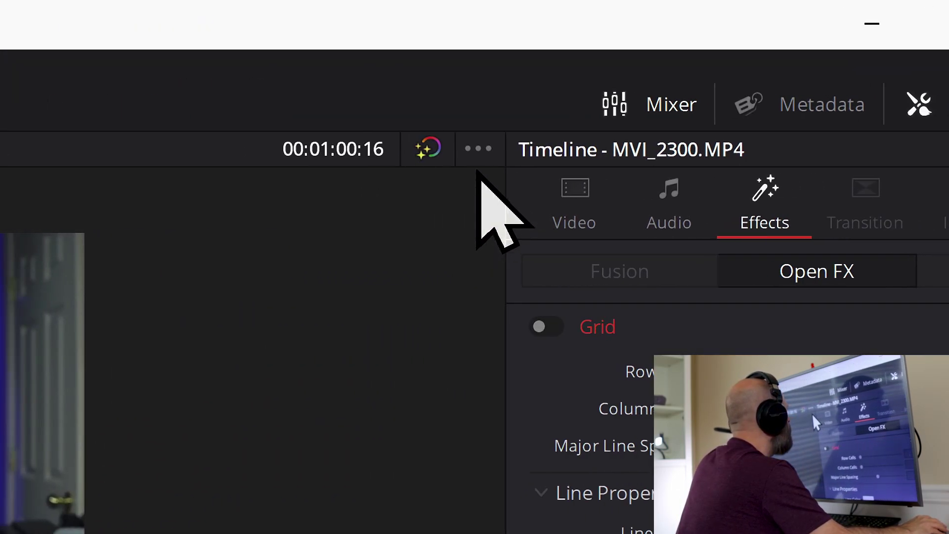
left_click(478, 145)
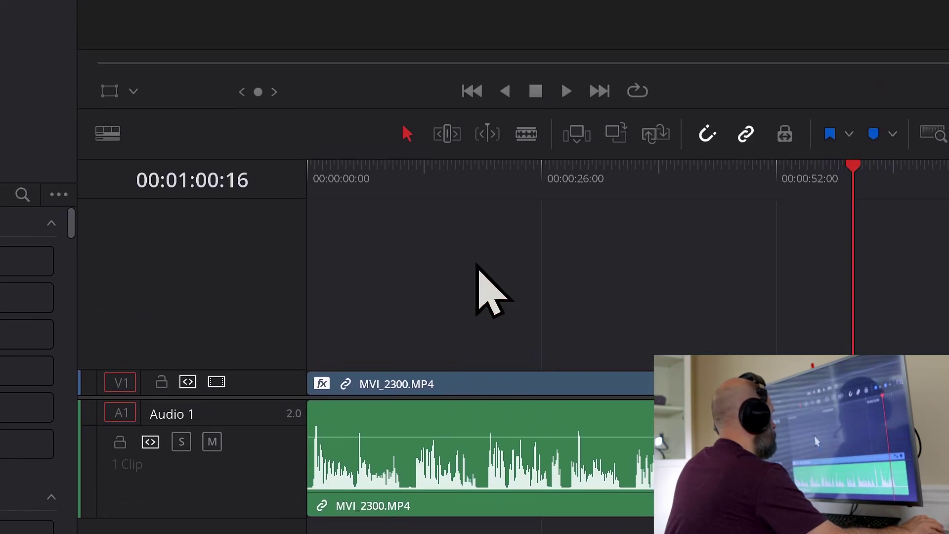
left_click(528, 37)
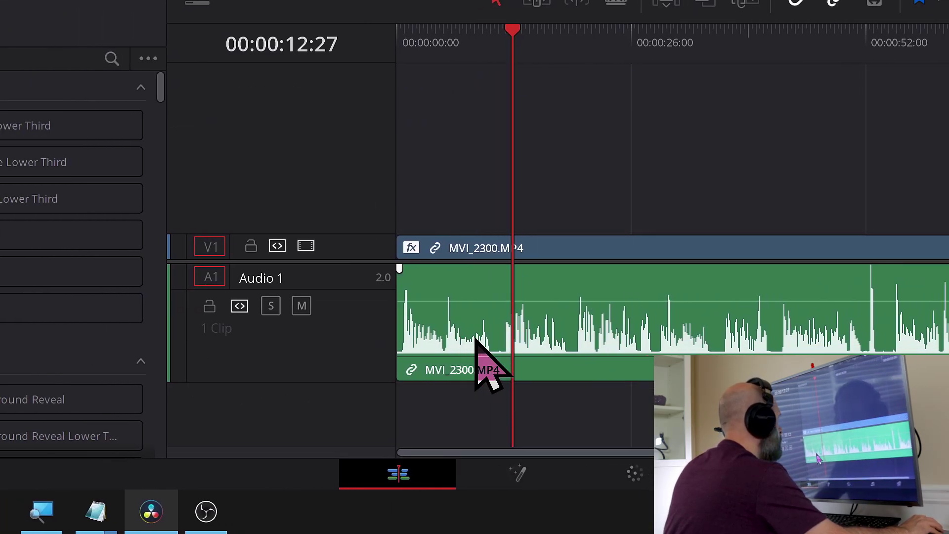
left_click(450, 365)
left_click_drag(475, 336, 530, 356)
left_click_drag(476, 268, 229, 279)
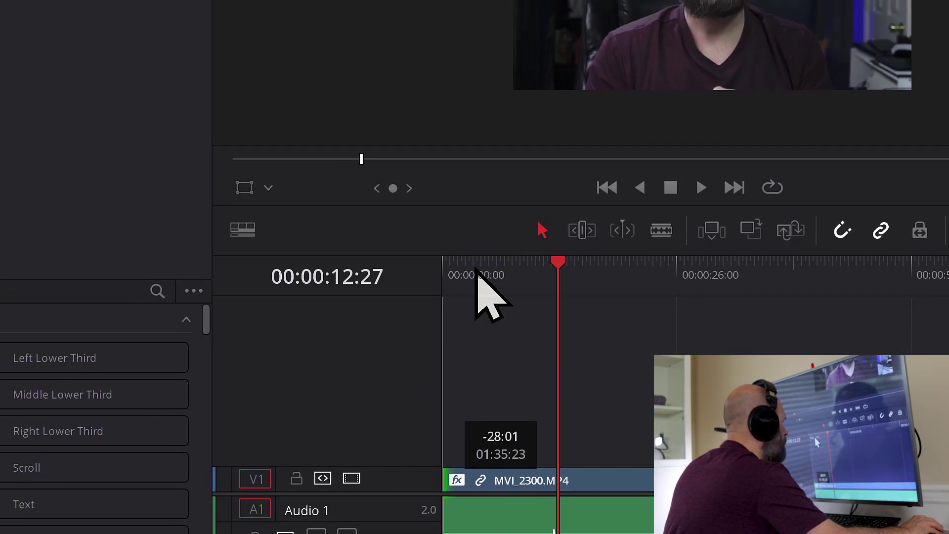
Place the playhead at 00:00:04:13 and move MVI_2300.MP4 so that its start snaps to it
left_click(475, 271)
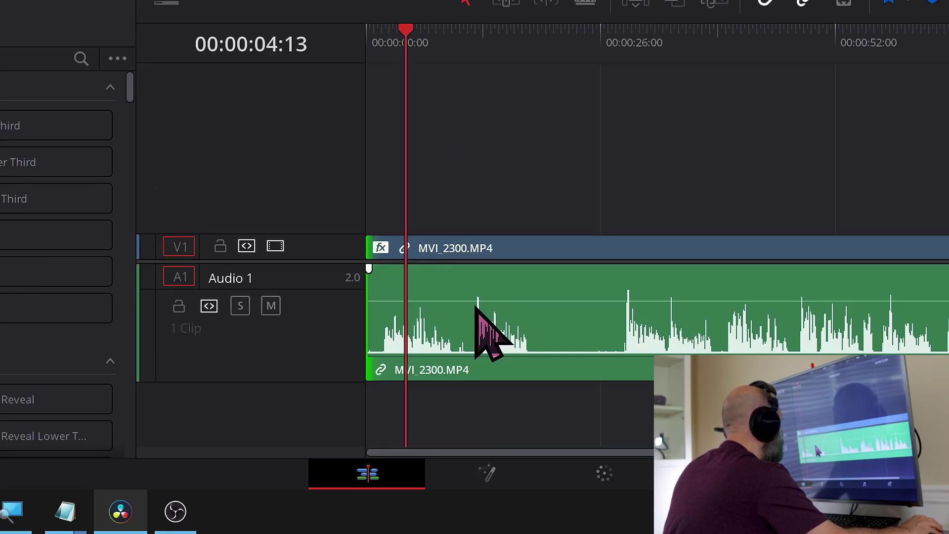
left_click(490, 330)
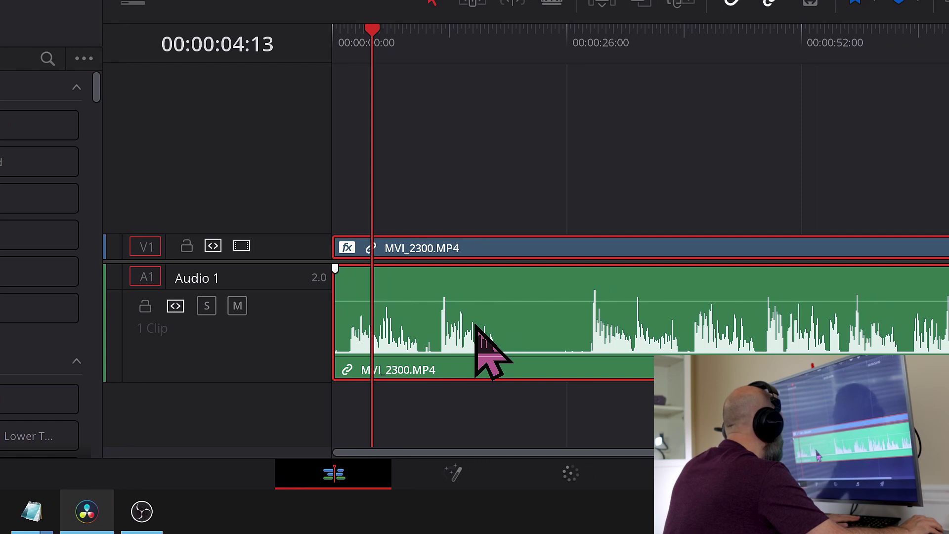
left_click_drag(476, 327, 517, 327)
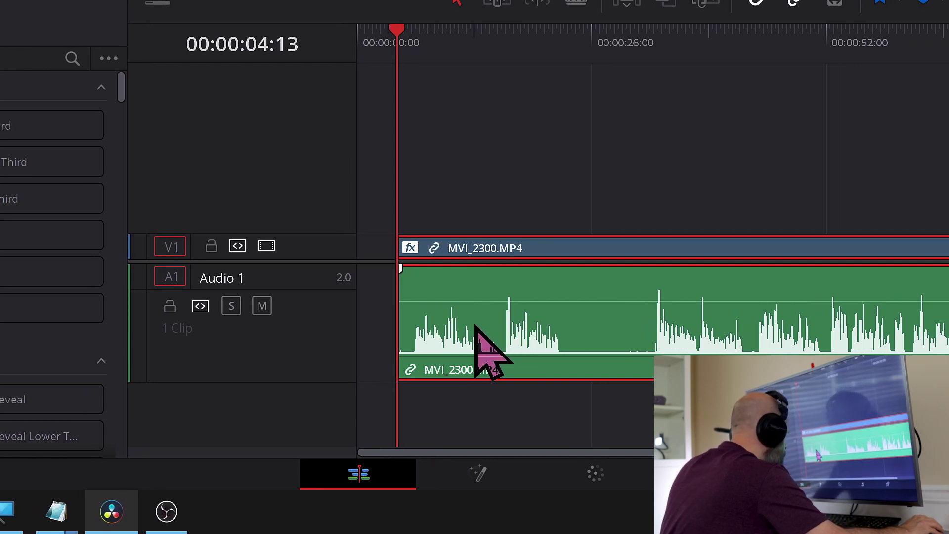
Close the keyboard shortcut list and split MVI_2300.MP4 in the silent stretch just before 00:00:08:00
scroll(476, 366, "up", 6)
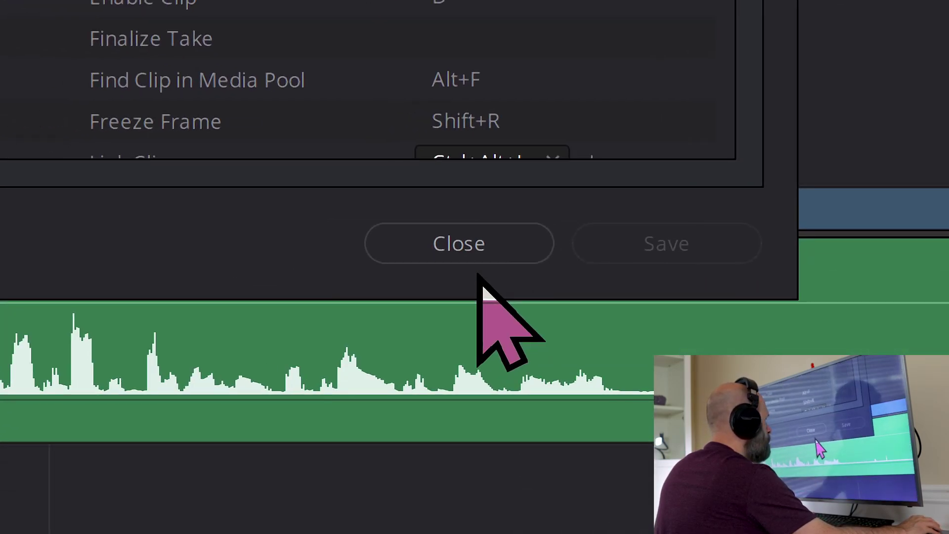
left_click(425, 252)
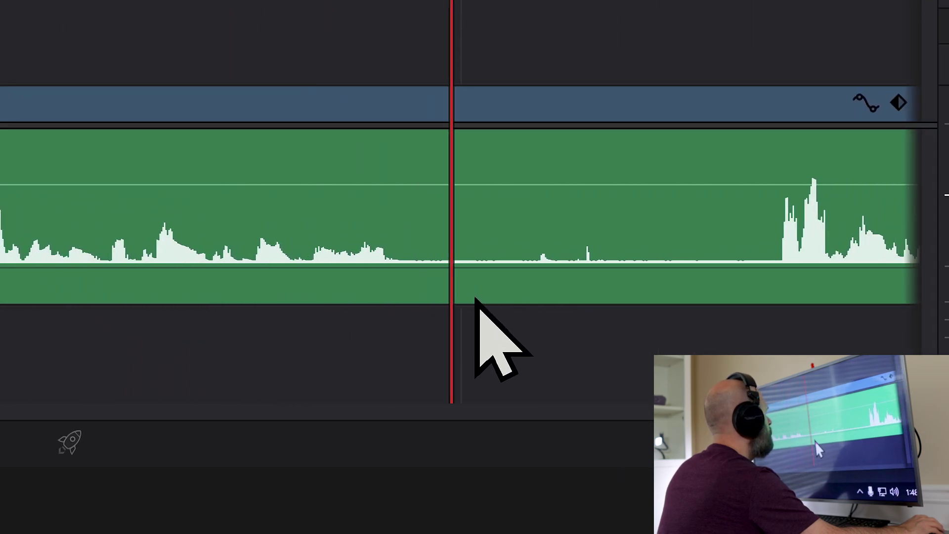
left_click(478, 238)
key("ctrl+b")
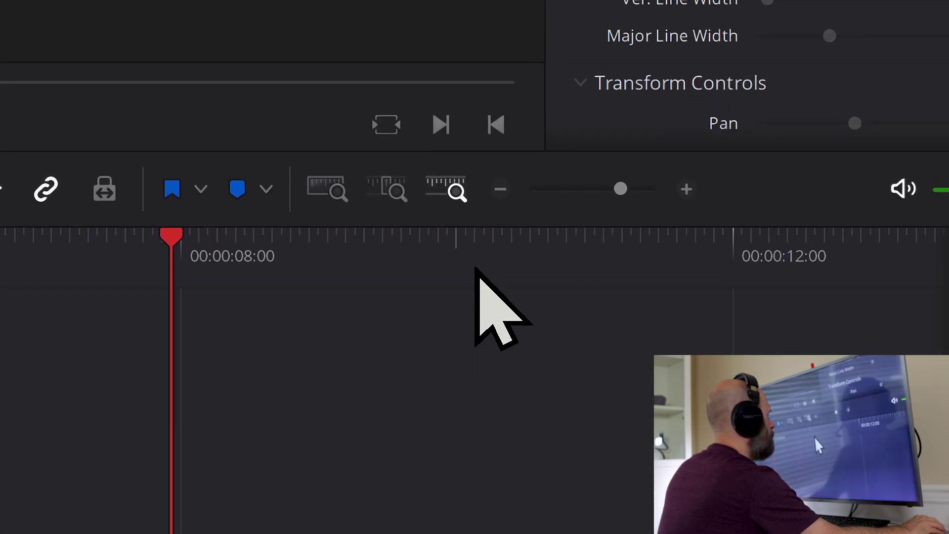
Trim the silence off the start of the second clip up to where speech resumes, closing the gap
left_click(520, 337)
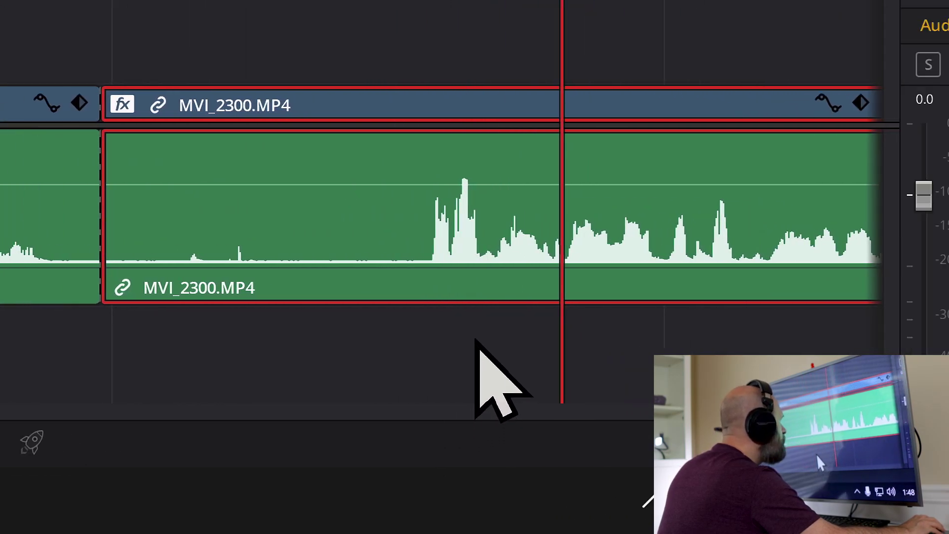
left_click_drag(561, 346, 424, 346)
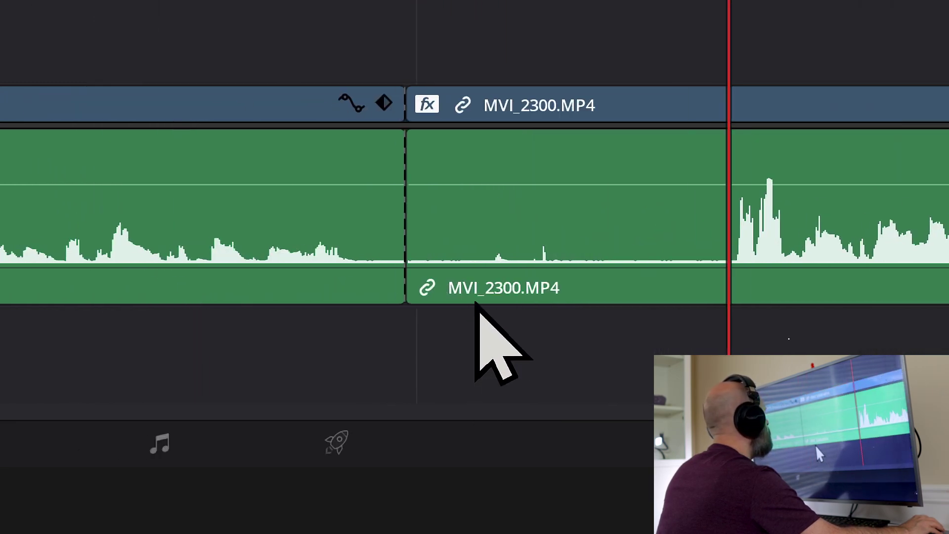
left_click(519, 241)
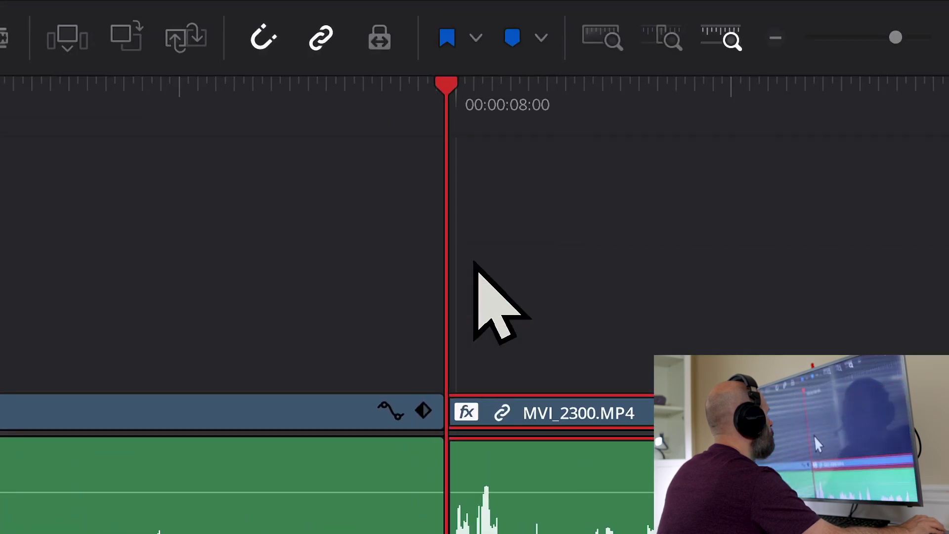
Play across the cut and move the second MVI_2300.MP4 clip later to open a gap after the first clip
key("space")
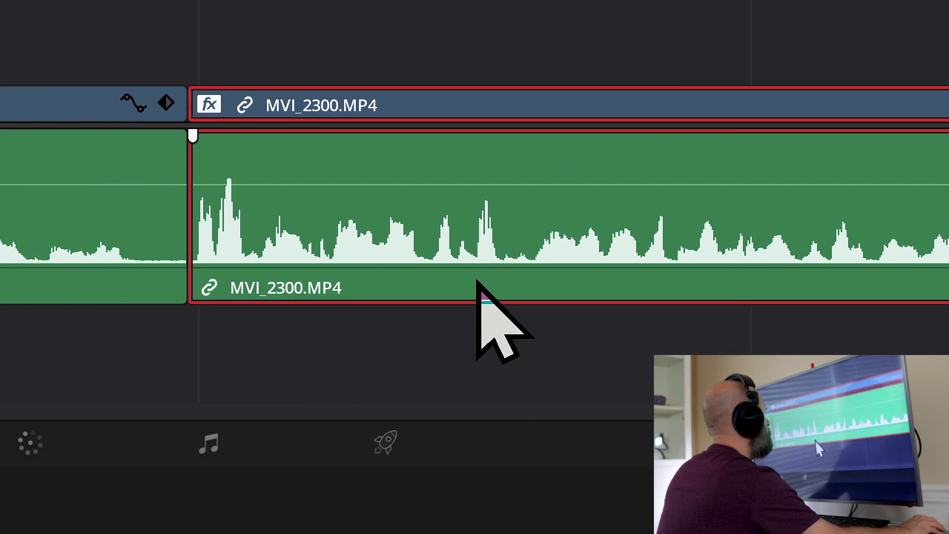
scroll(477, 269, "down", 5)
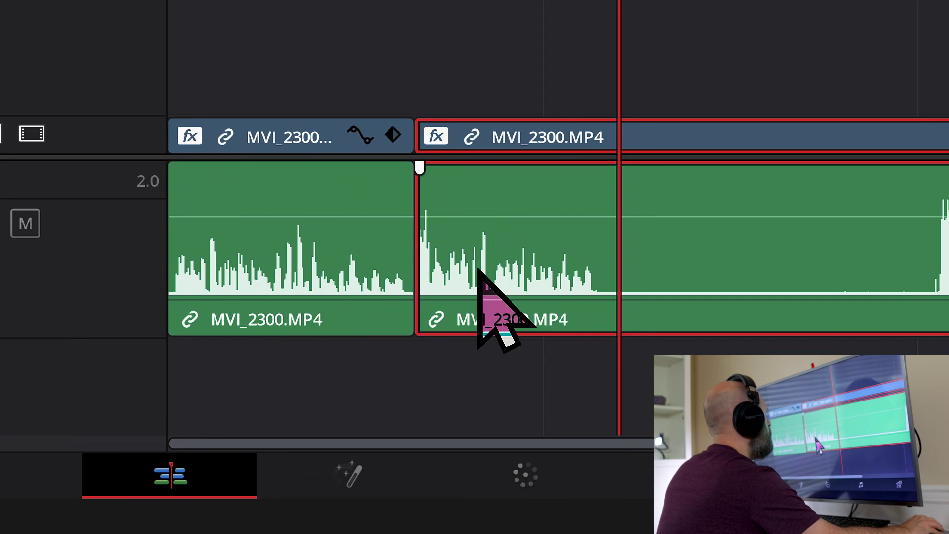
left_click_drag(479, 271, 790, 251)
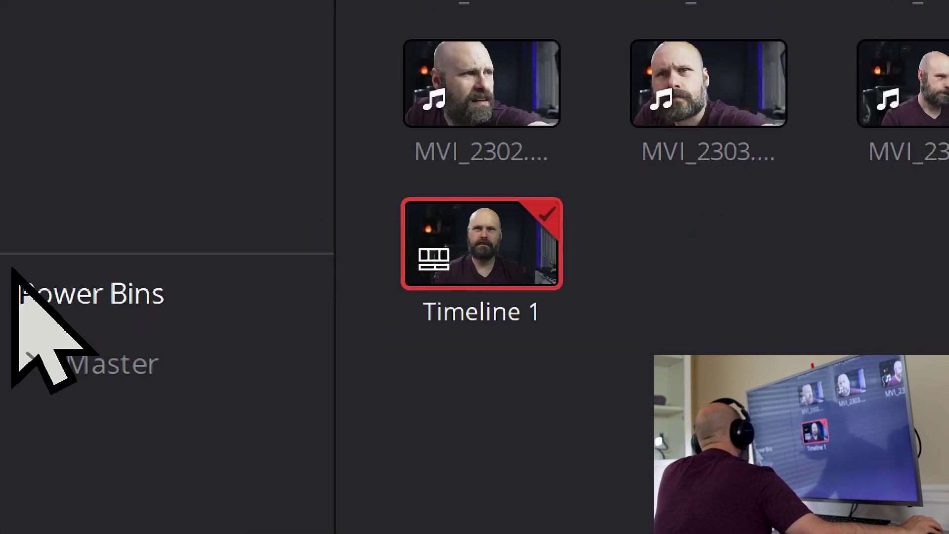
Insert the Circle Zoo... clip from the Intro_Outro power bin directly after the first clip and lower its audio level to the minimum
left_click(141, 259)
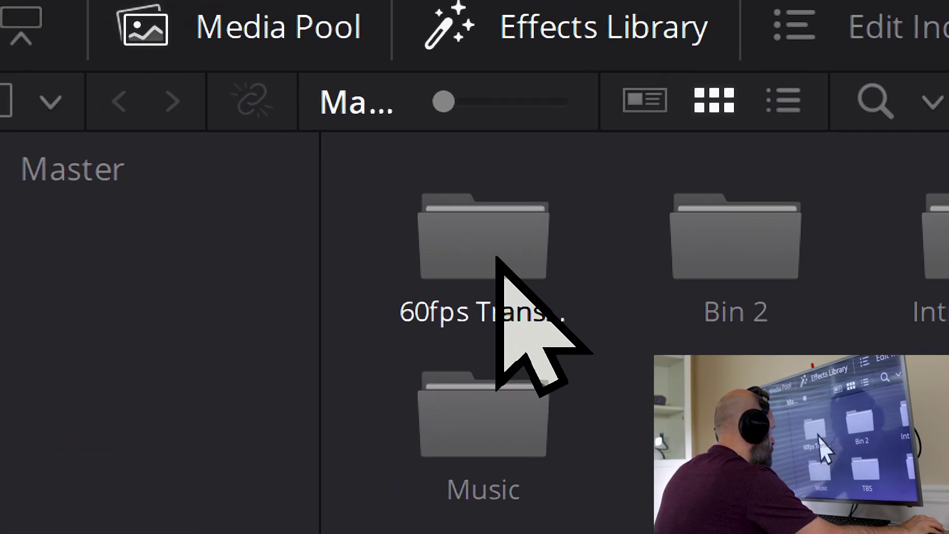
left_click(596, 250)
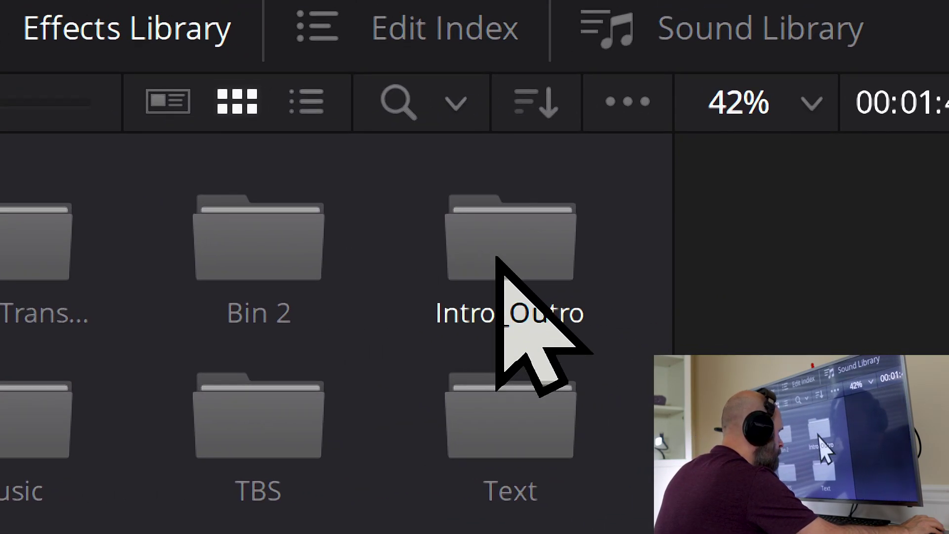
double_click(497, 257)
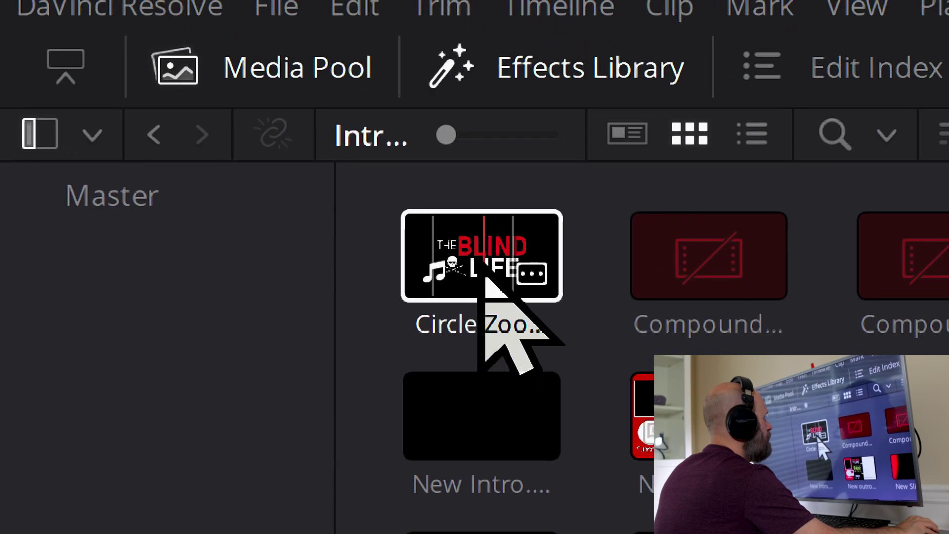
mouse_move(490, 274)
left_mouse_down()
mouse_move(502, 265)
mouse_move(477, 272)
mouse_move(483, 250)
mouse_move(483, 280)
left_mouse_up()
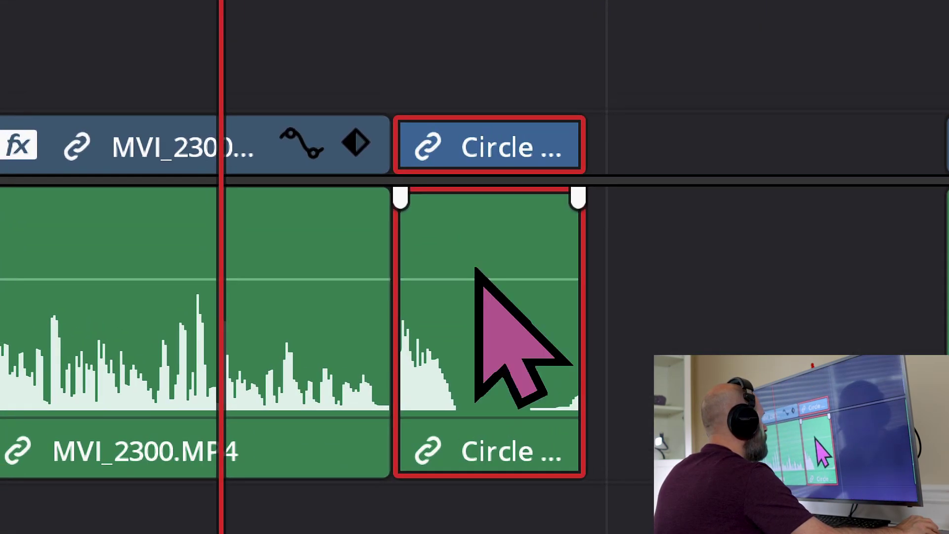
left_click_drag(476, 382, 476, 391)
left_click_drag(475, 267, 475, 389)
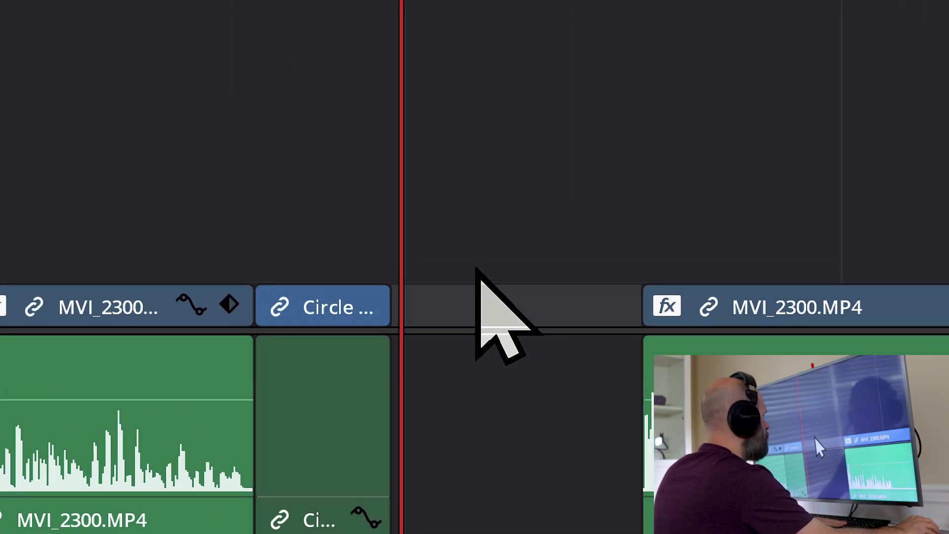
Close the gap after the Circle Zoom Intro clip, set the playhead ahead of the join and play the timeline
left_click(477, 269)
key("Delete")
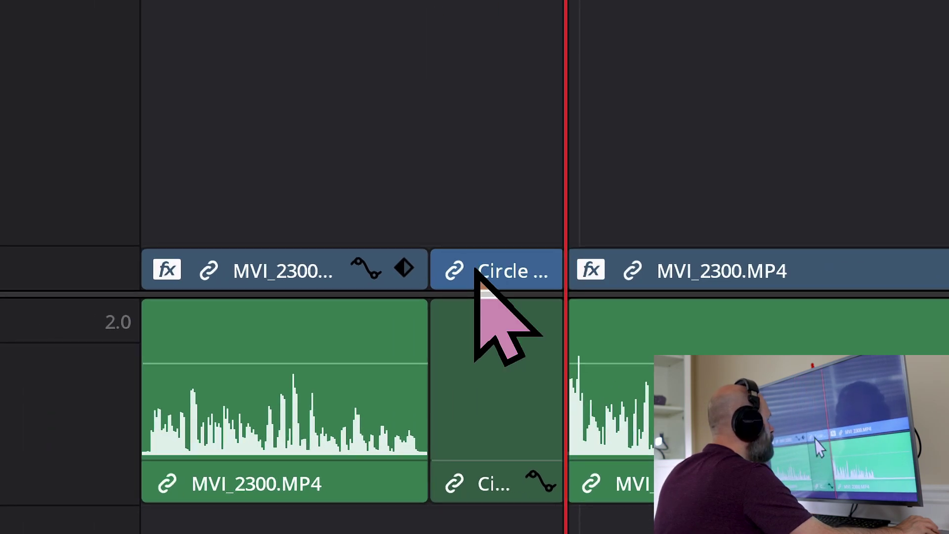
scroll(476, 270, "up", 5)
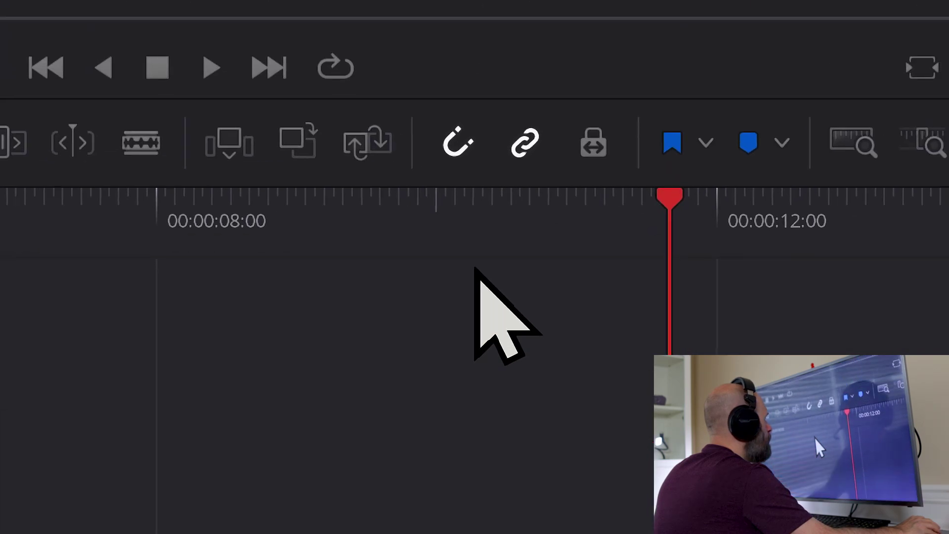
left_click(476, 270)
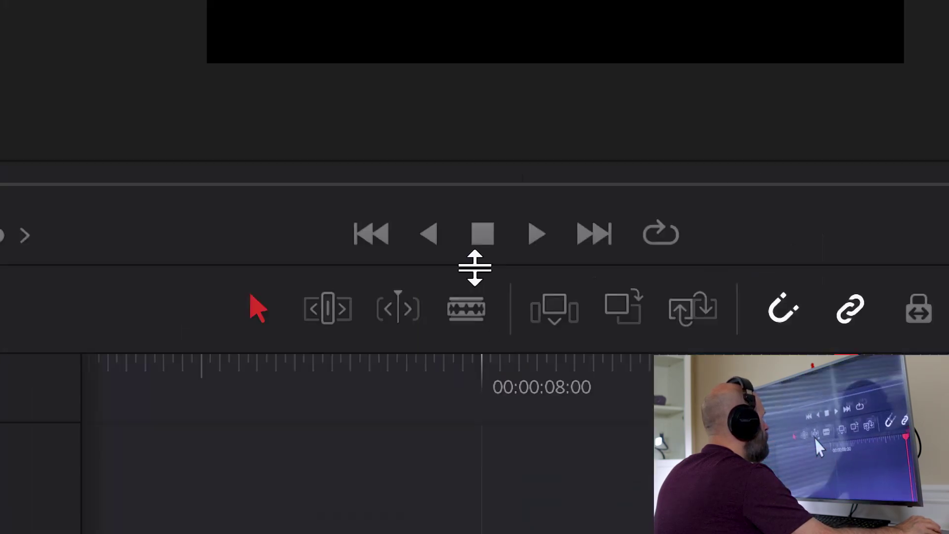
key("space")
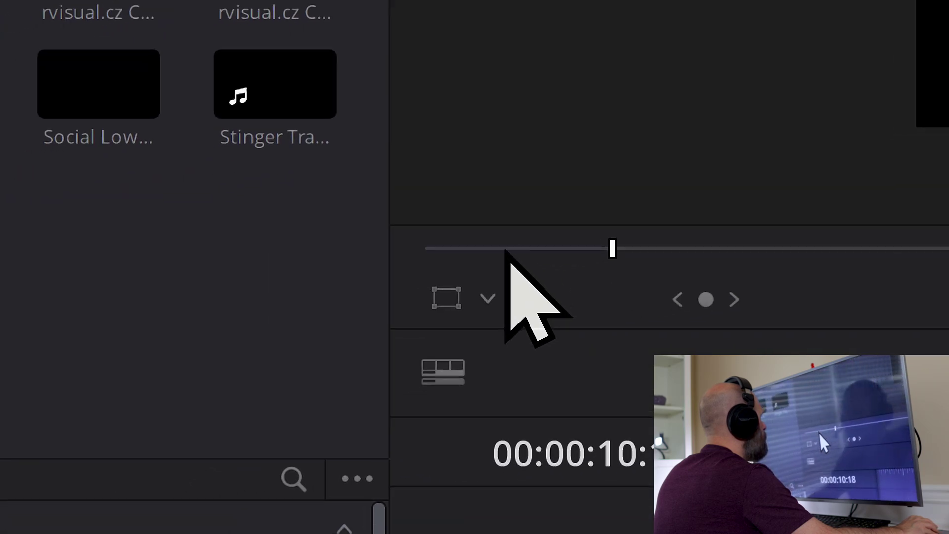
Add a transition at the cut between the first MVI_2300.MP4 clip and the Circle Zoom Intro clip
left_click(509, 259)
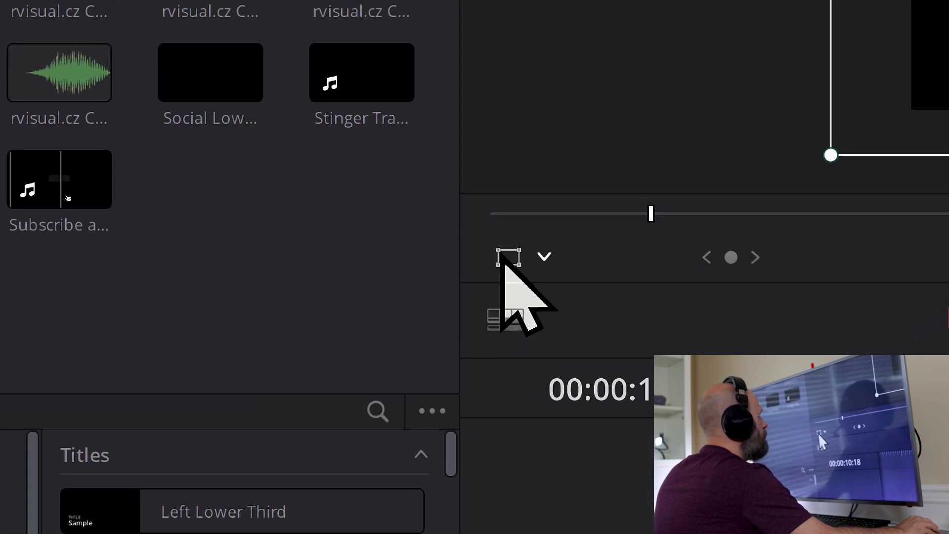
left_click(509, 256)
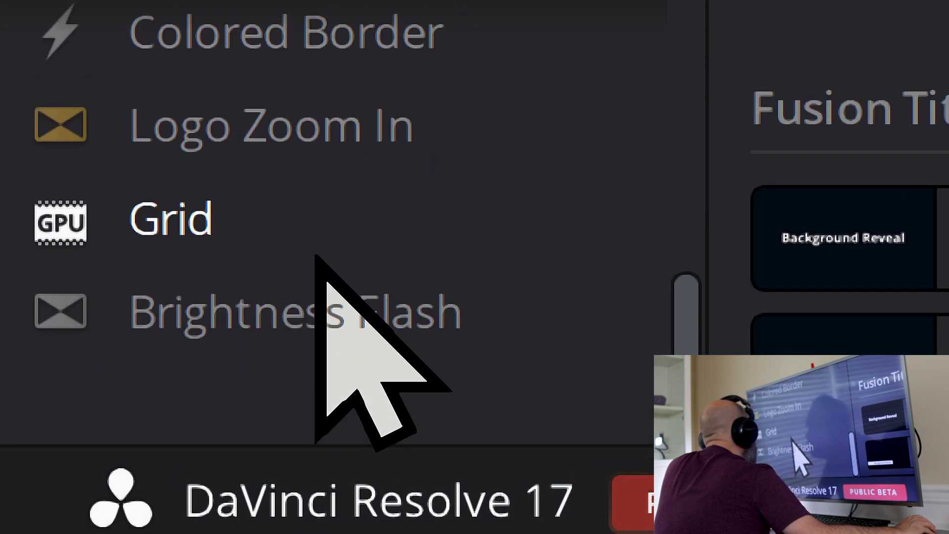
left_click_drag(276, 257, 475, 267)
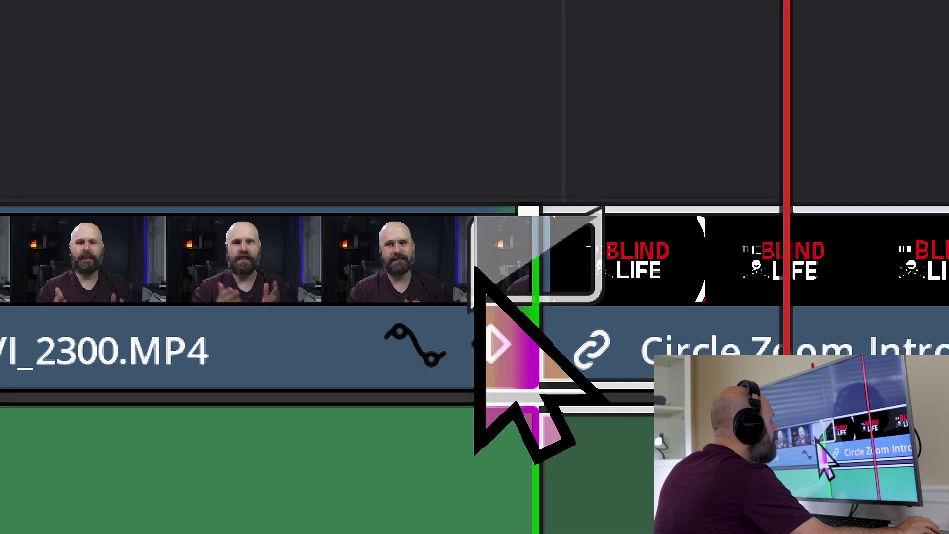
Try to trim the cut under the transition by +00:26 and undo the change
left_click(514, 260)
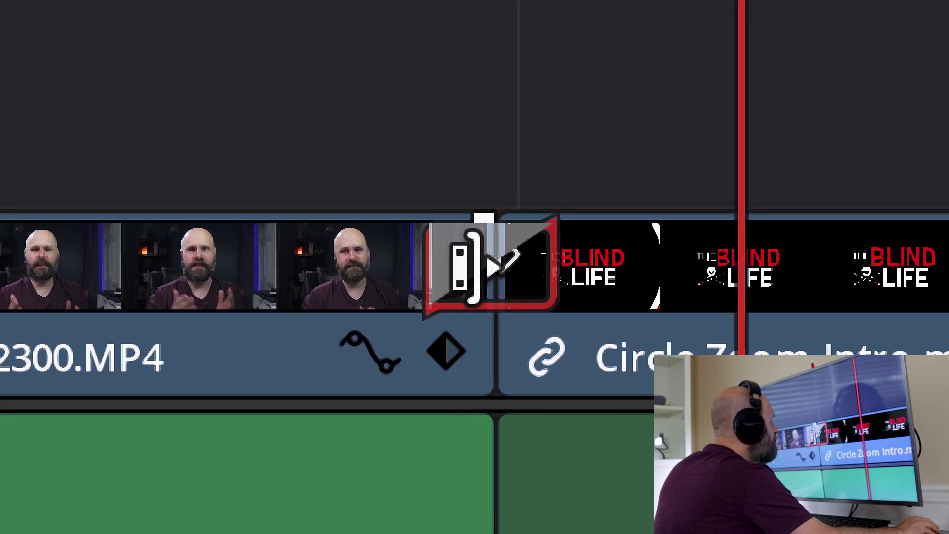
left_click_drag(465, 267, 737, 247)
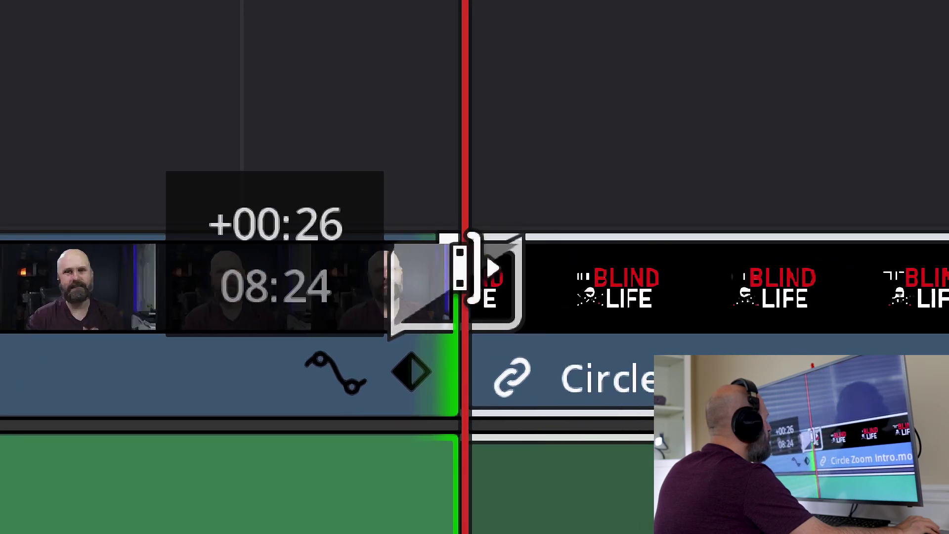
left_click_drag(465, 267, 474, 267)
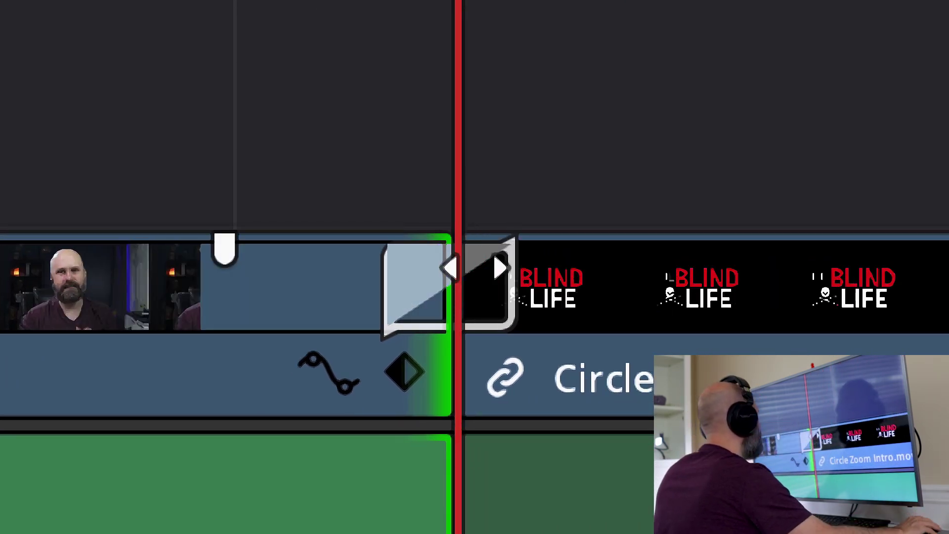
key("ctrl+z")
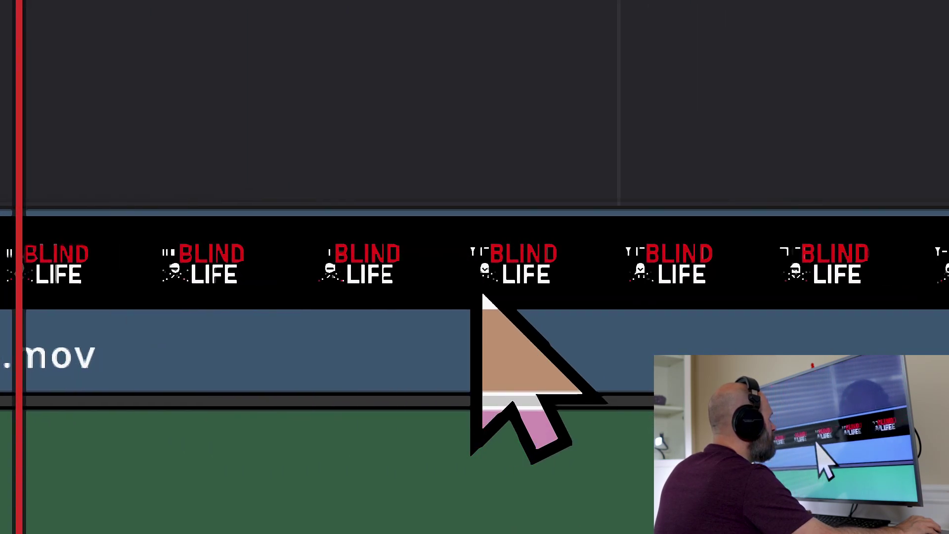
Split MVI_2300.MP4 where speech ends after 00:00:17:00 and cut out the silence up to where speech resumes
left_click(495, 267)
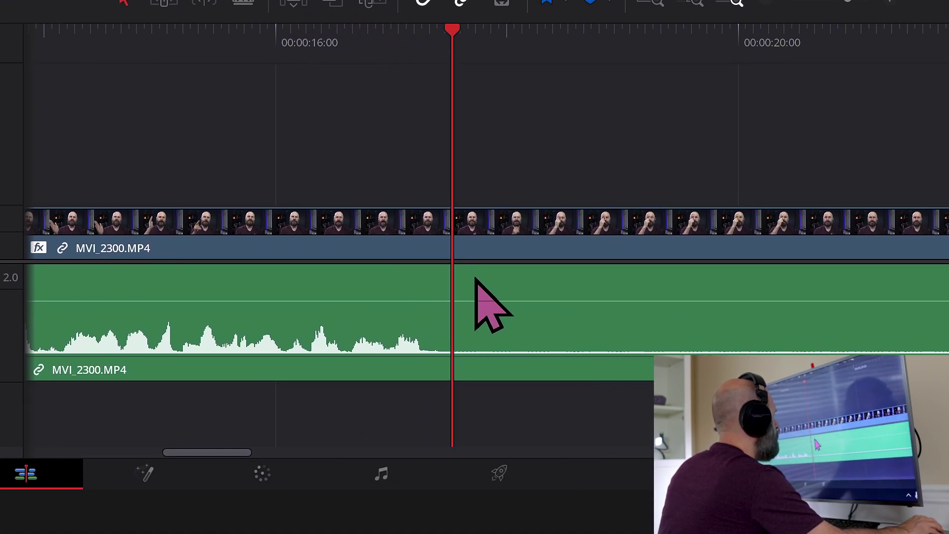
key("ctrl+b")
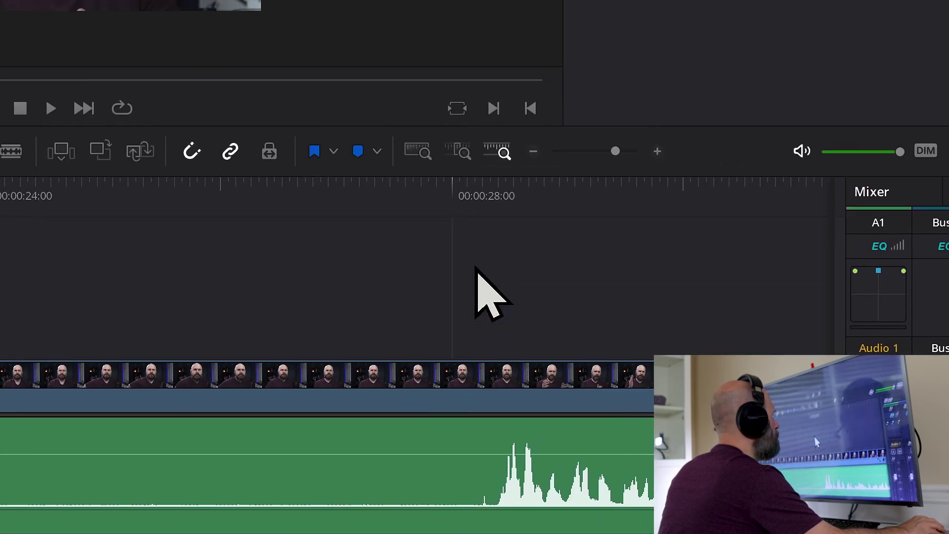
left_click(537, 61)
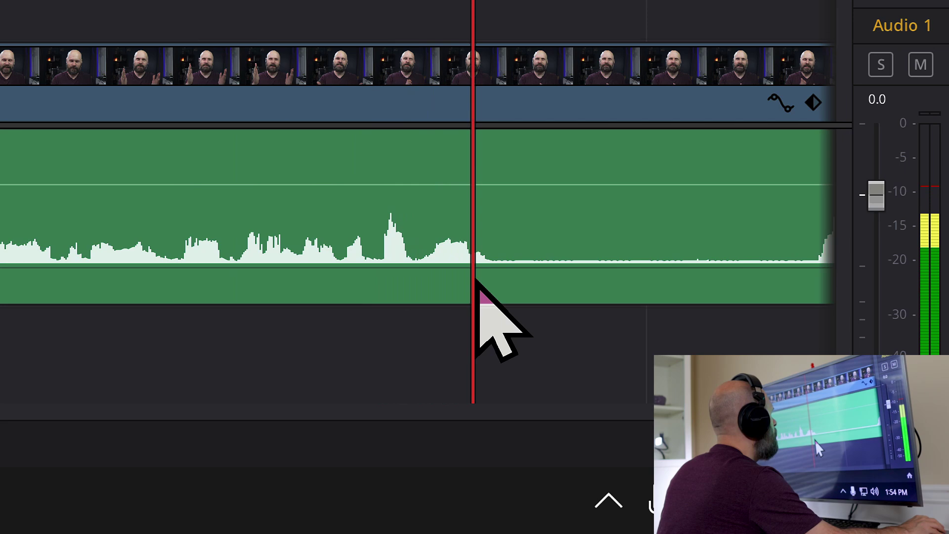
Split MVI_2300.MP4 where speech ends near 00:00:27:00, remove the silence up to the next speech, and play across the cut
scroll(475, 279, "right", 2)
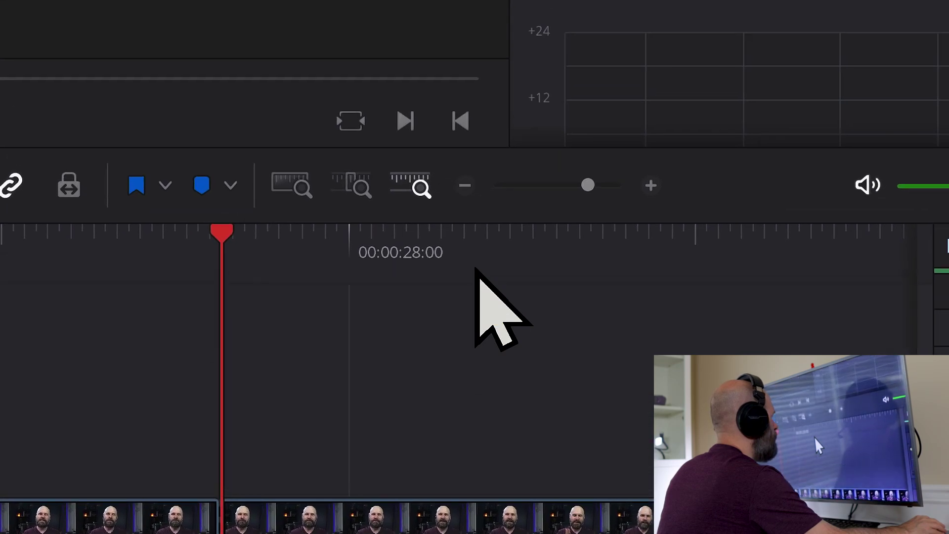
left_click(476, 270)
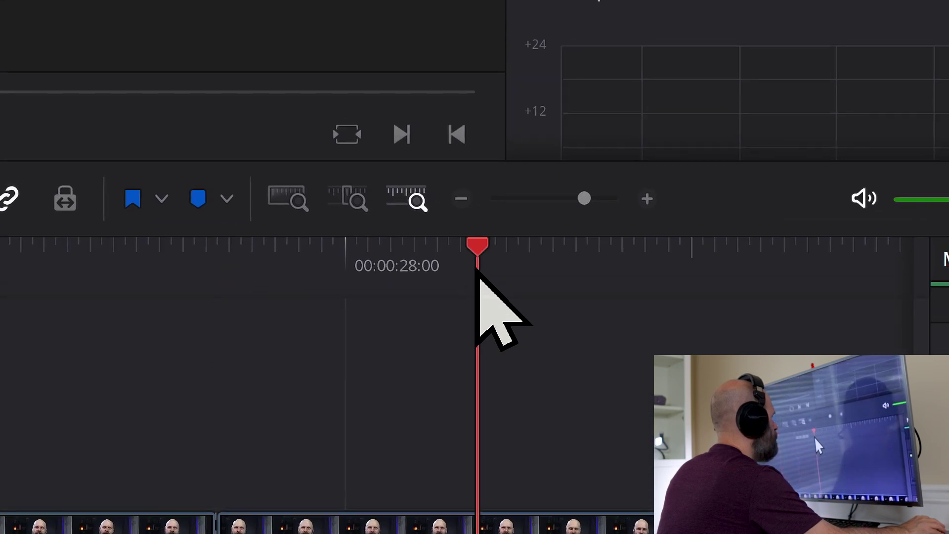
left_click(514, 361)
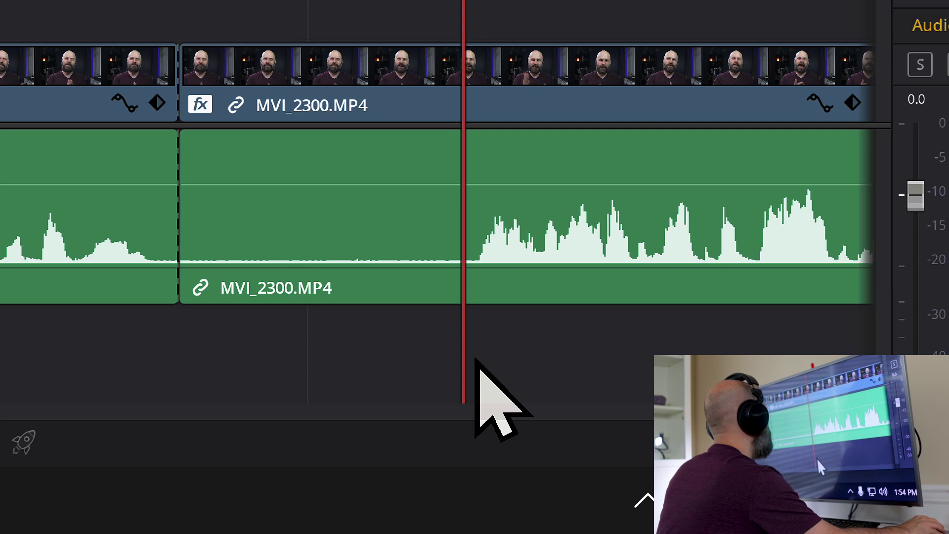
key("Up")
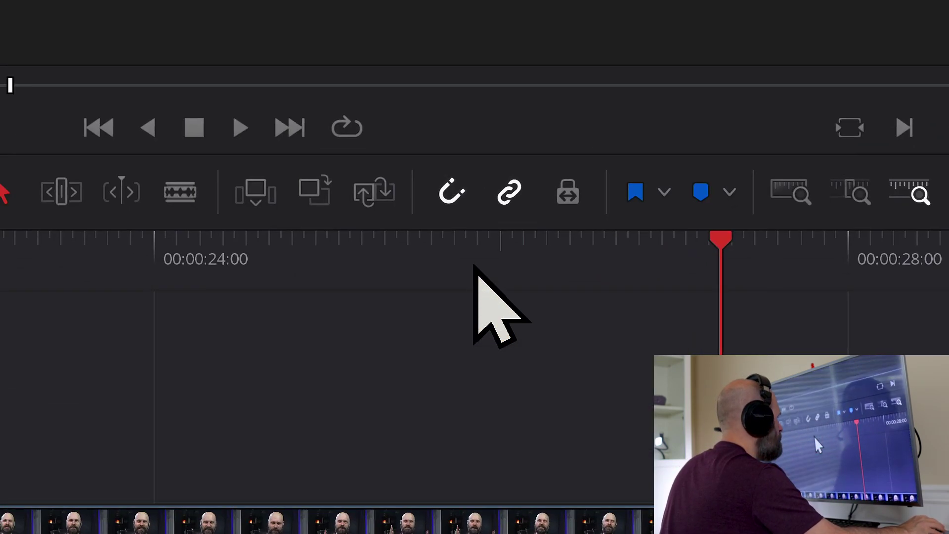
left_click(473, 267)
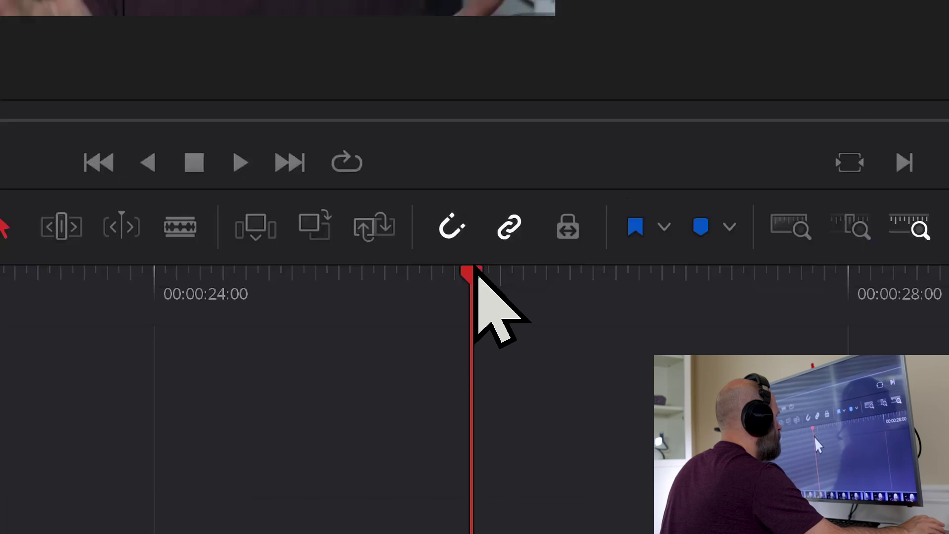
key("space")
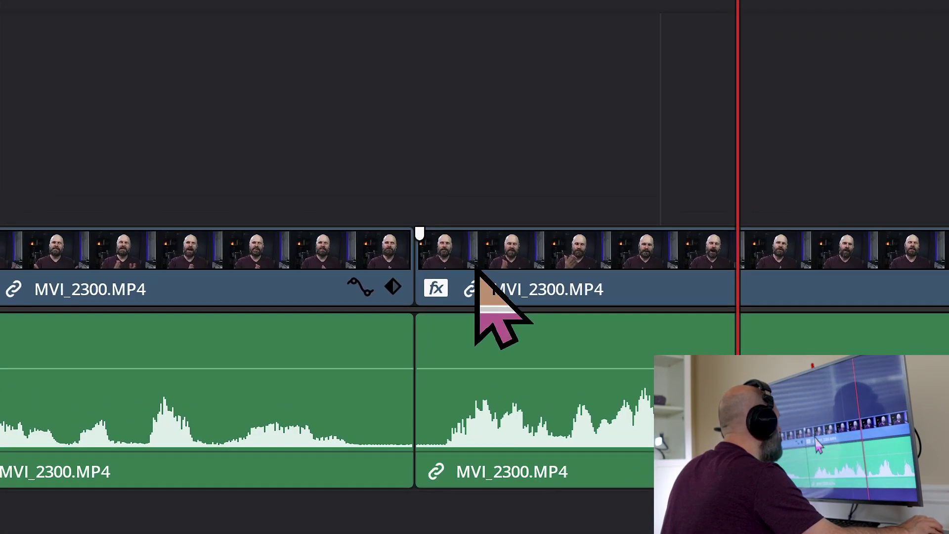
Find the next silent stretch in MVI_2300.MP4 and trim it away up to where the waveform rises again
left_click(489, 433)
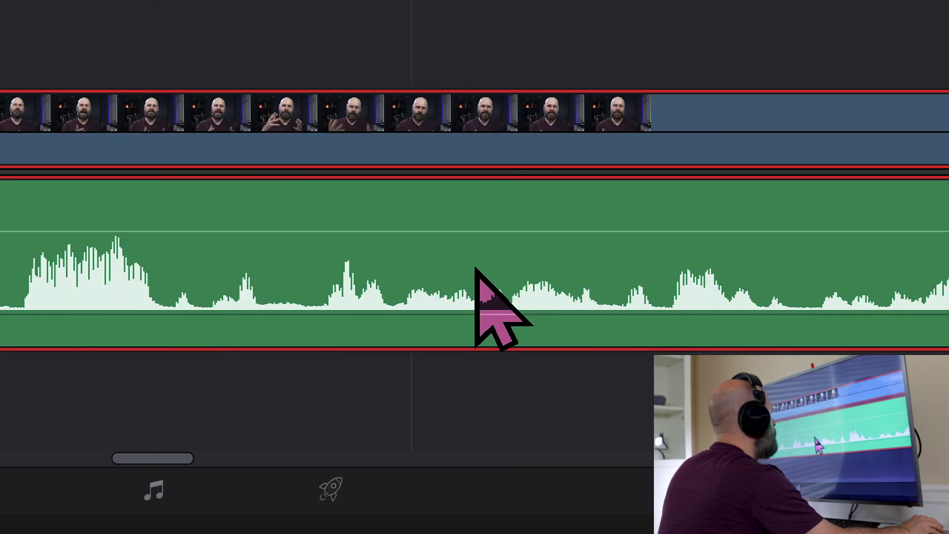
scroll(475, 267, "down", 1)
scroll(476, 271, "right", 3)
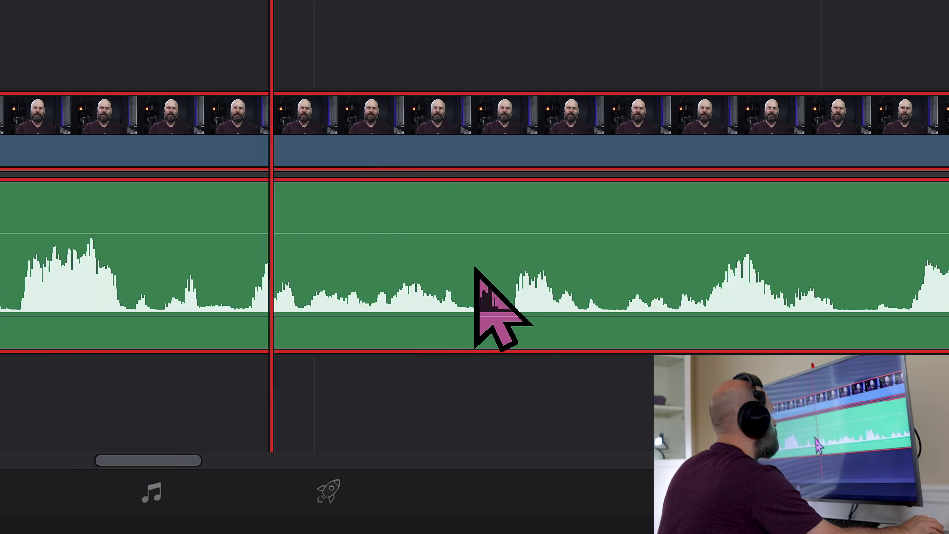
scroll(476, 271, "right", 6)
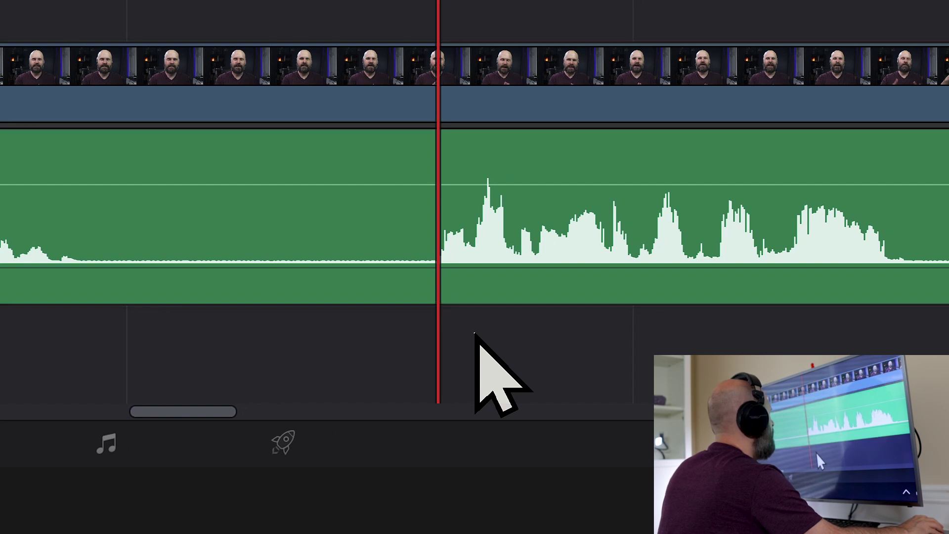
key("ctrl+shift+[")
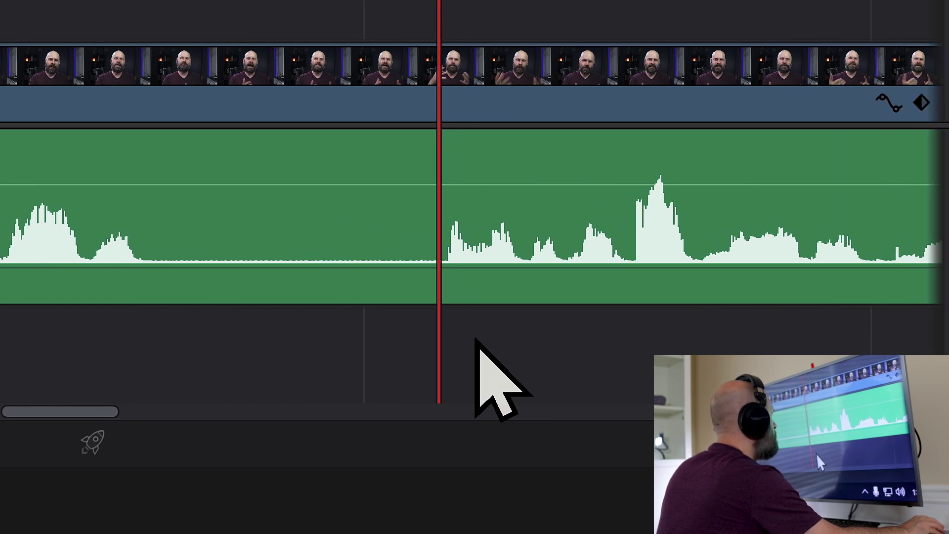
Split MVI_2300.MP4 just before the following speech, move the clip after the split earlier over the silence, and play the stretch before it
left_click(561, 244)
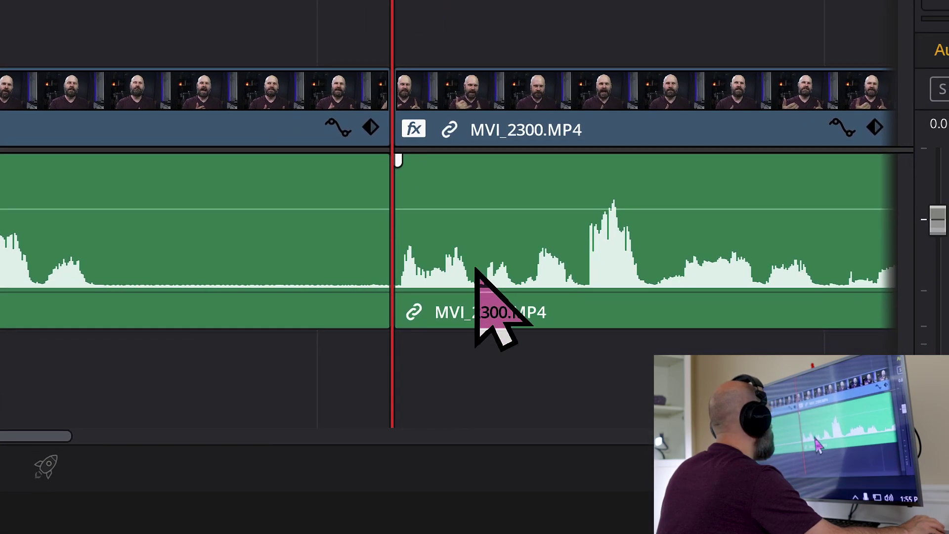
mouse_move(475, 269)
left_mouse_down()
mouse_move(211, 277)
mouse_move(460, 273)
mouse_move(477, 264)
left_mouse_up()
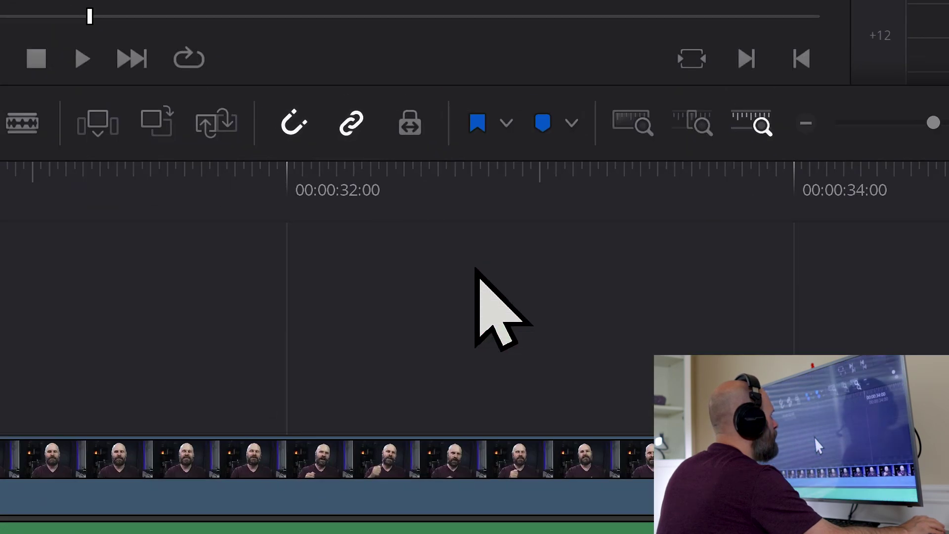
key("space")
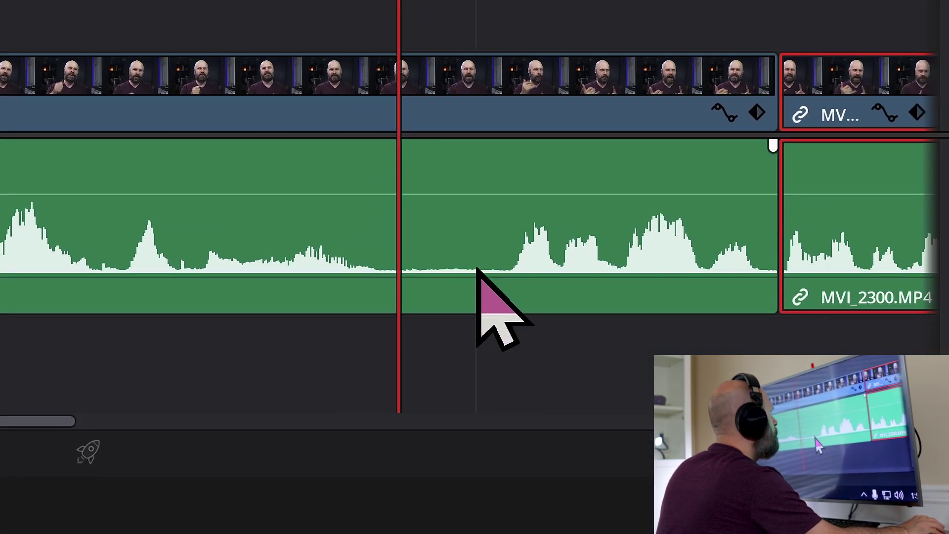
key("space")
Split at the end of the short pause before the new cut and move the following clips 10 frames earlier over the silent tail
left_click(494, 378)
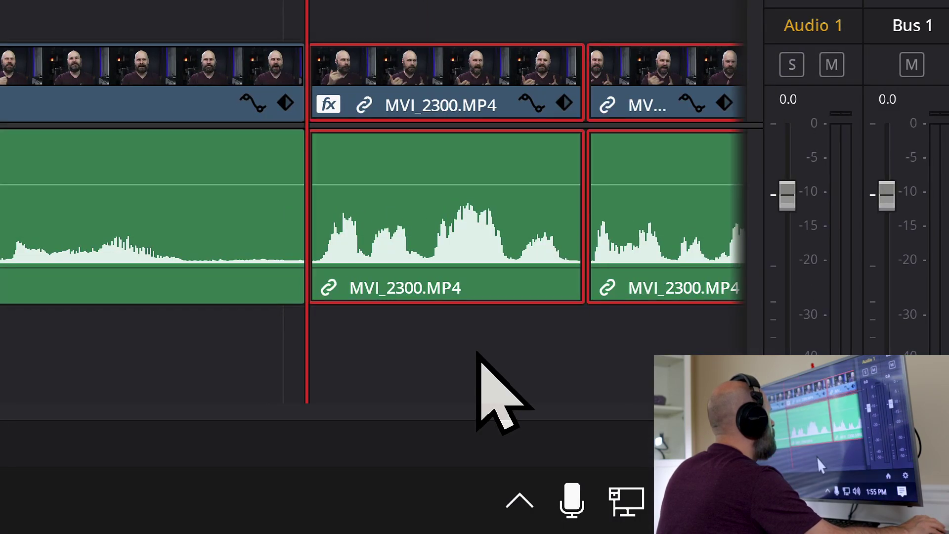
left_click_drag(421, 257, 312, 252)
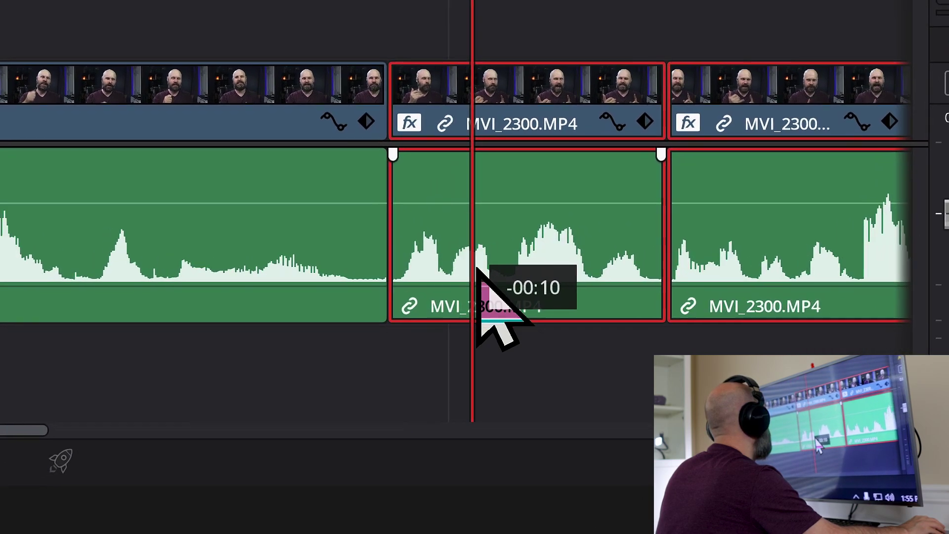
left_click_drag(478, 269, 449, 294)
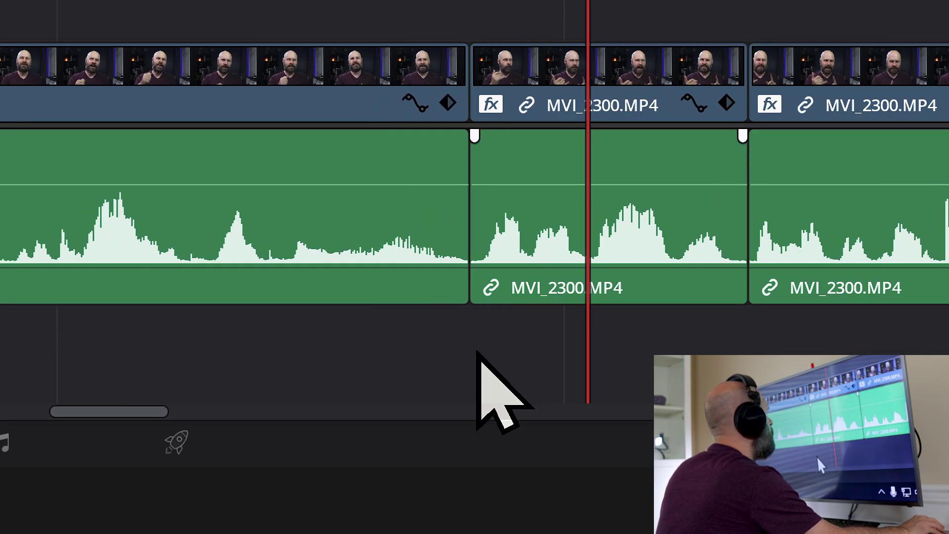
Return to the short pause in the preceding MVI_2300.MP4 clip, split just before speech resumes and select the part after the split
scroll(477, 352, "left", 3)
scroll(477, 350, "left", 8)
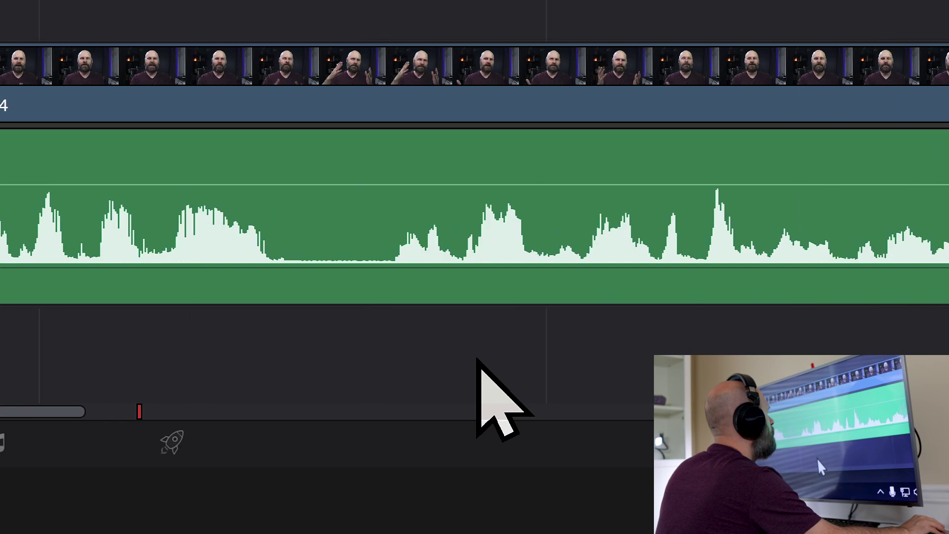
key("space")
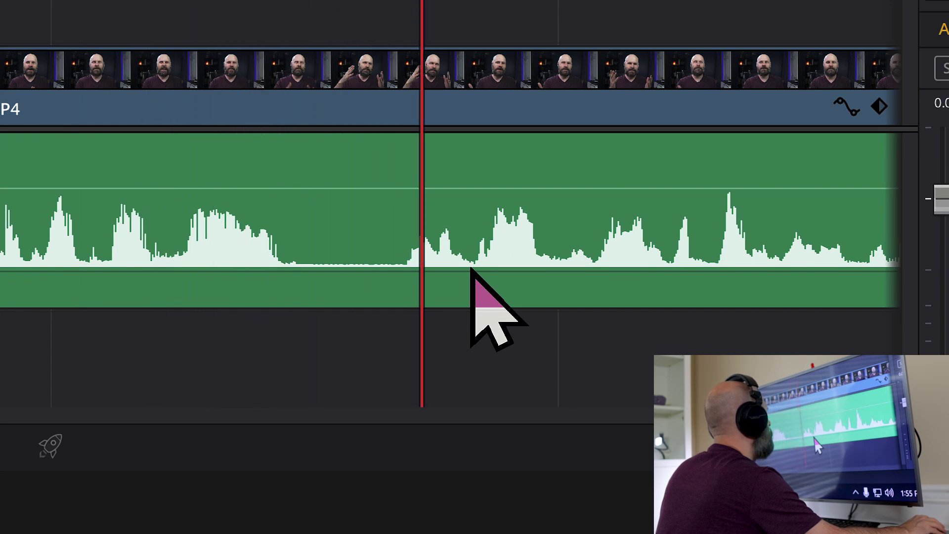
key("space")
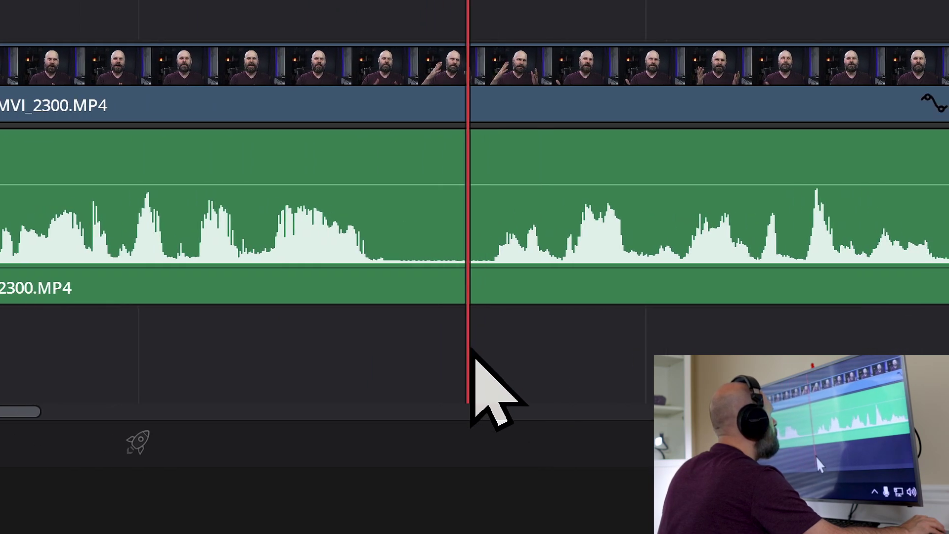
key("ctrl+b")
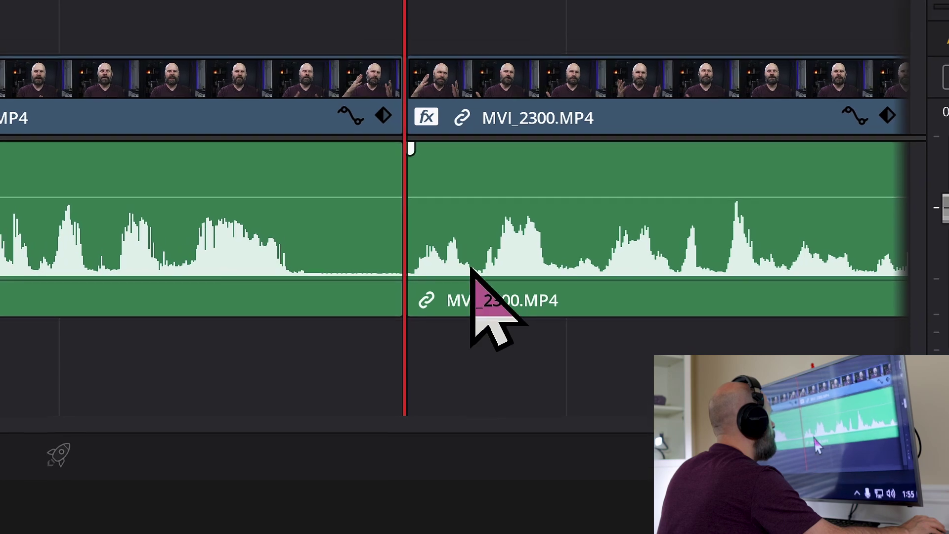
left_click(472, 271)
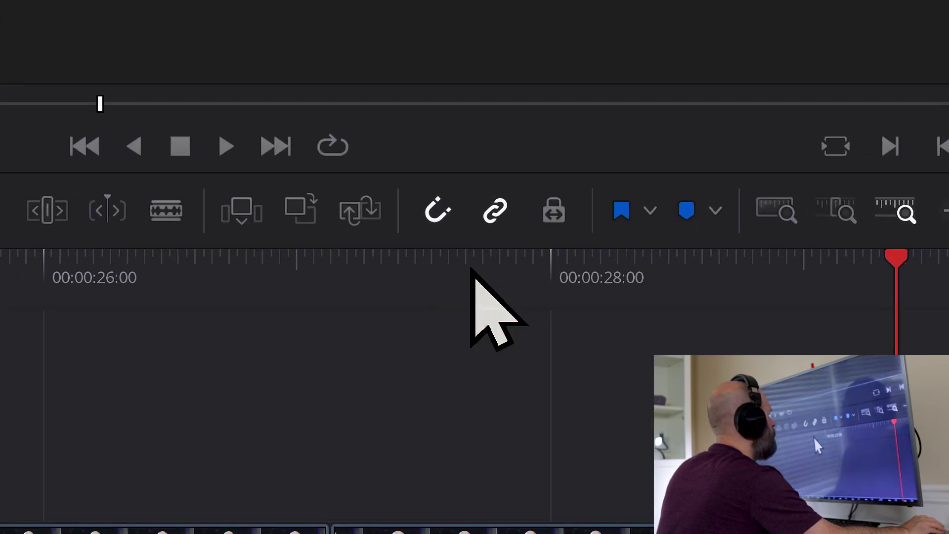
Play up to the gap between the MVI_2300.MP4 clips and delete it so the following clips close up
key("/")
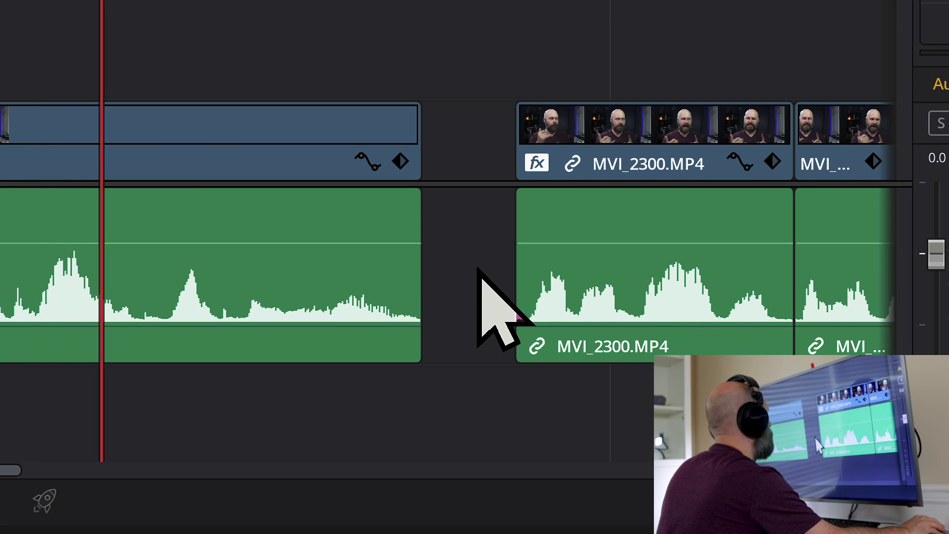
left_click(478, 270)
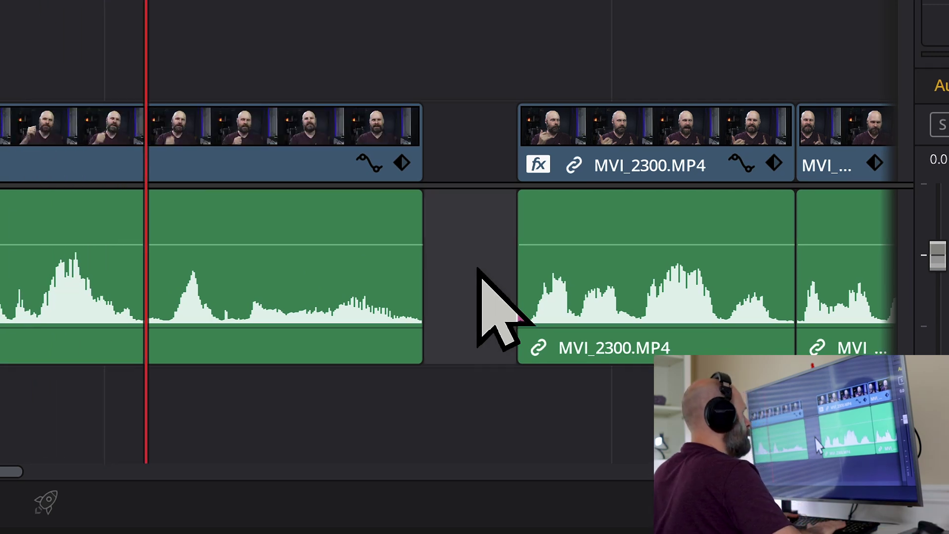
key("Delete")
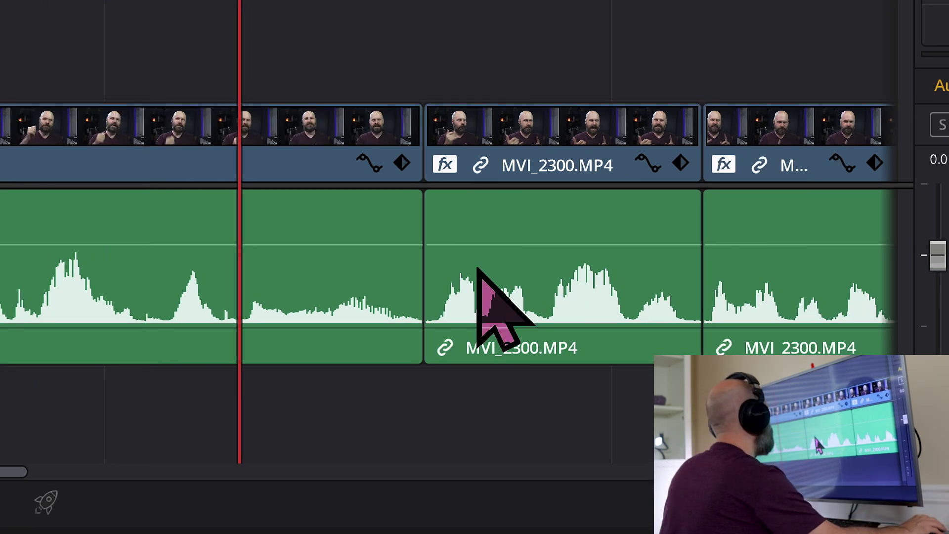
key("space")
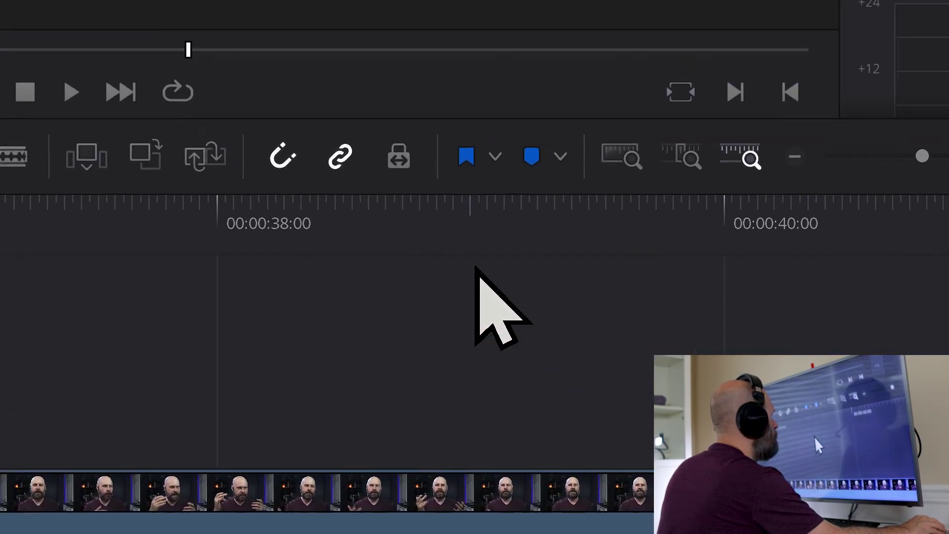
Trim away the long silence in MVI_2300.MP4 after about 00:00:39 so the next speech follows, and play the cut
left_click(476, 269)
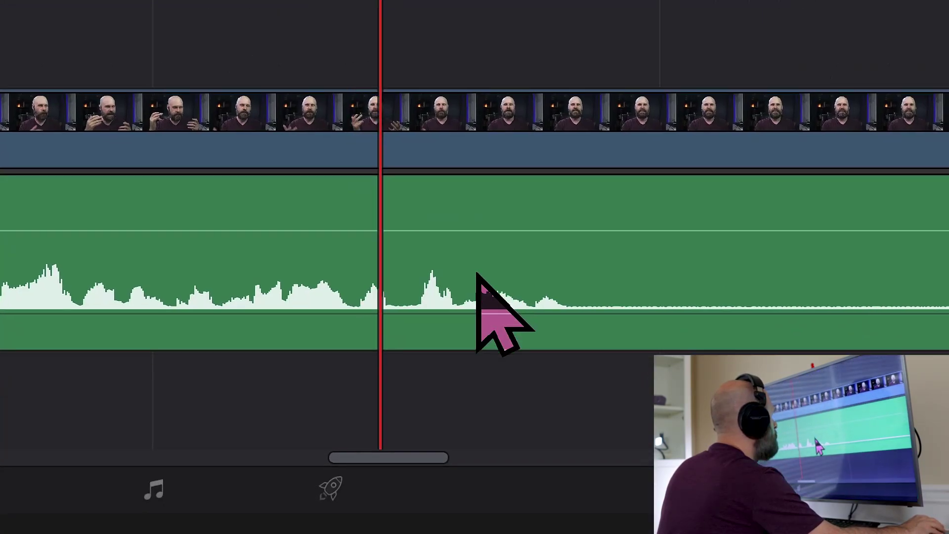
key("ctrl+shift+]")
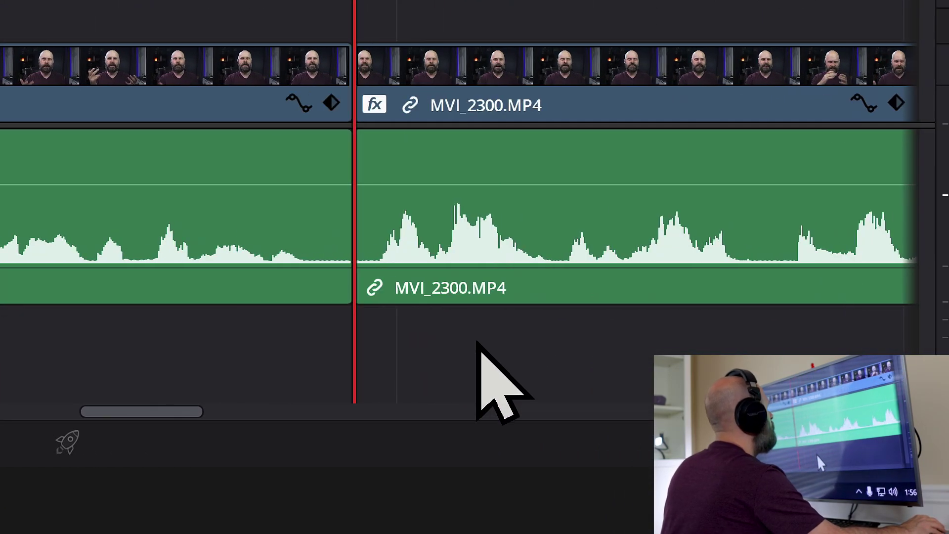
key("space")
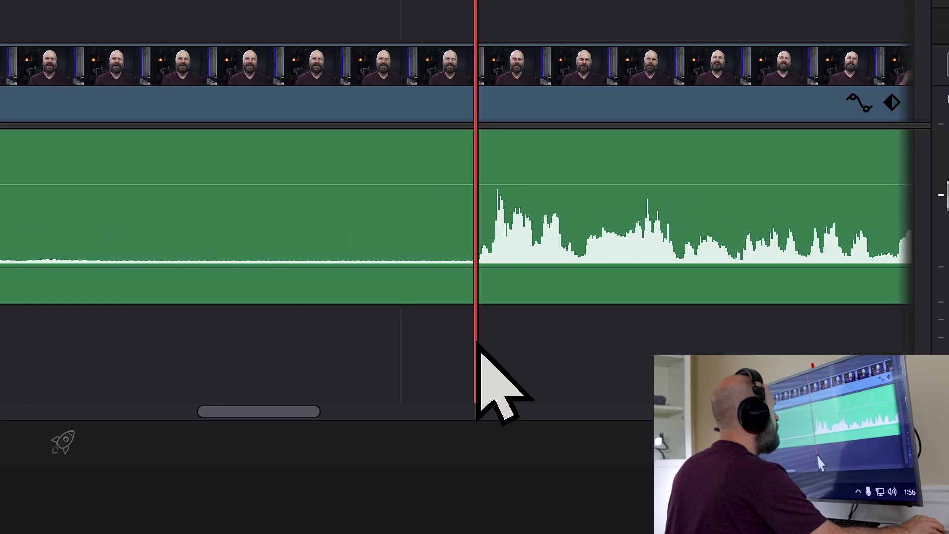
Split MVI_2300.MP4 just before the following speech, move the clip after the split earlier, and return to the preceding speech
left_click(544, 233)
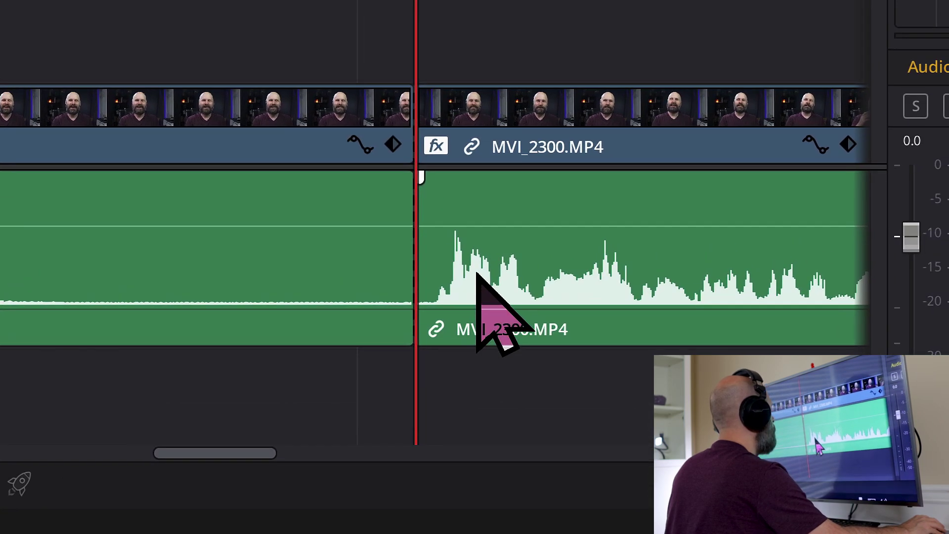
left_click_drag(477, 274, 404, 283)
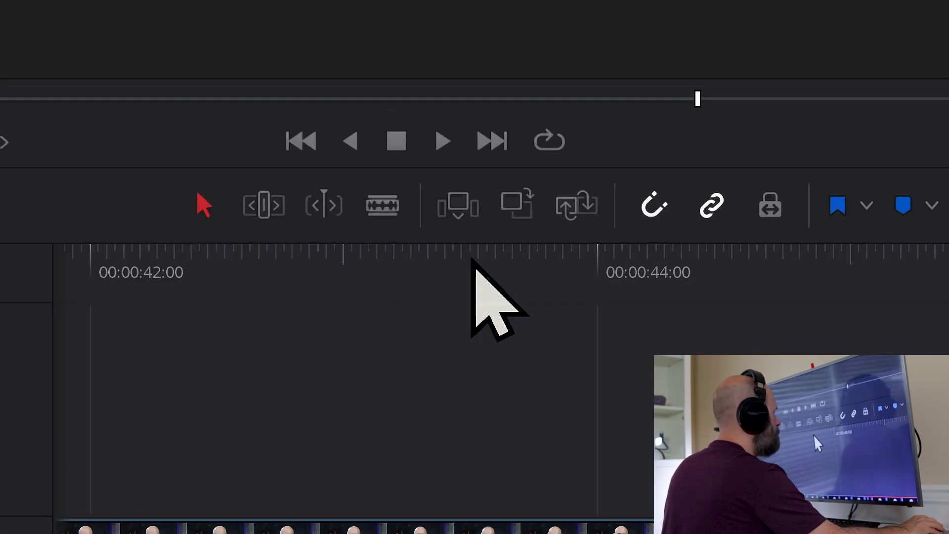
left_click(473, 261)
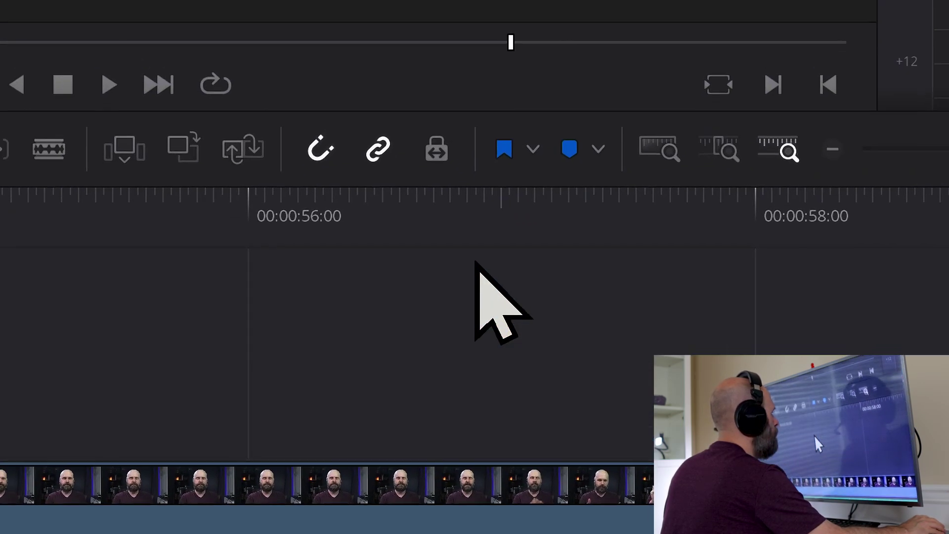
Trim away the silence in MVI_2300.MP4 up to just before speech resumes near 00:00:57, and play across the new cut
left_click(482, 353)
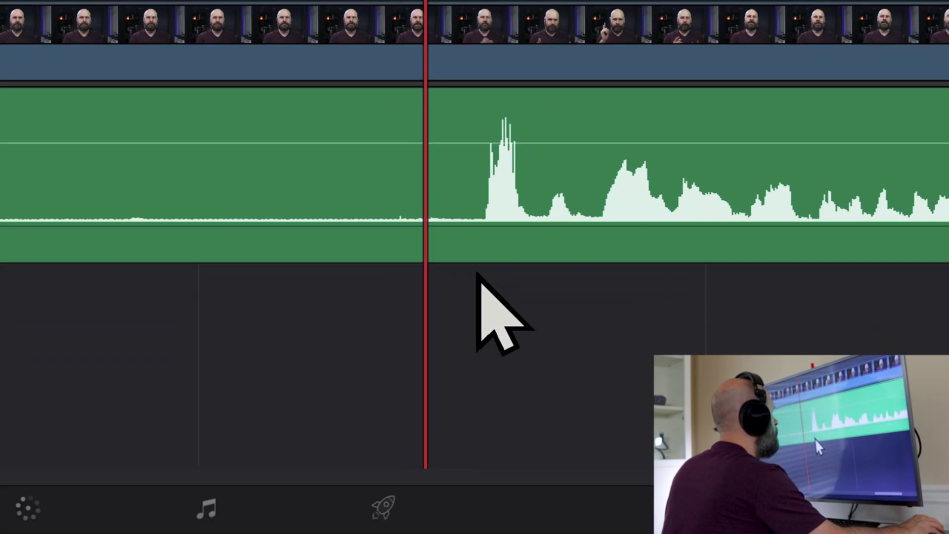
key("space")
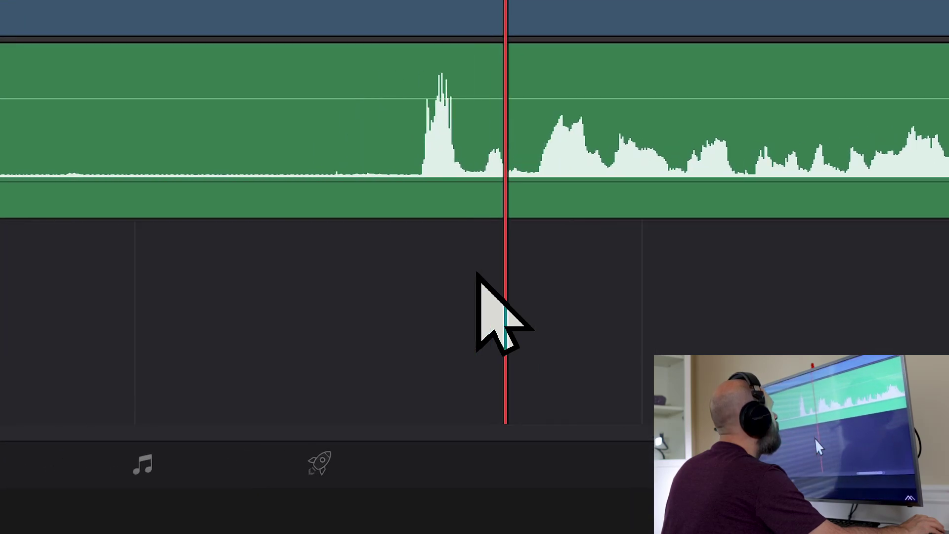
key("space")
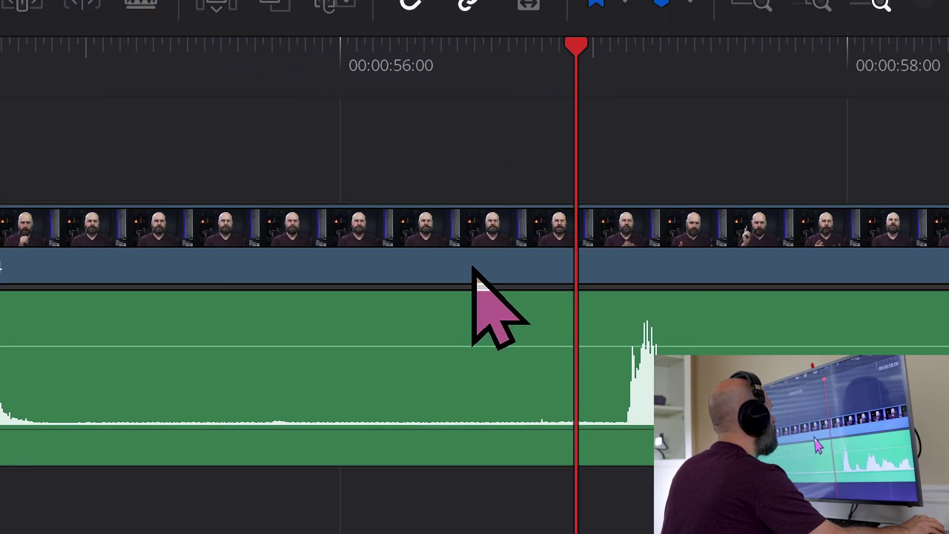
key("Up")
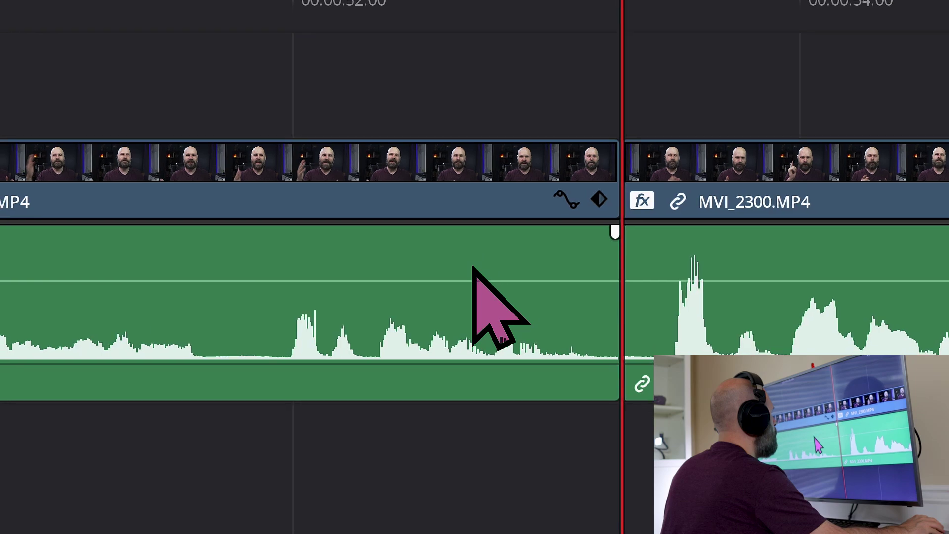
key("shift+Left")
key("space")
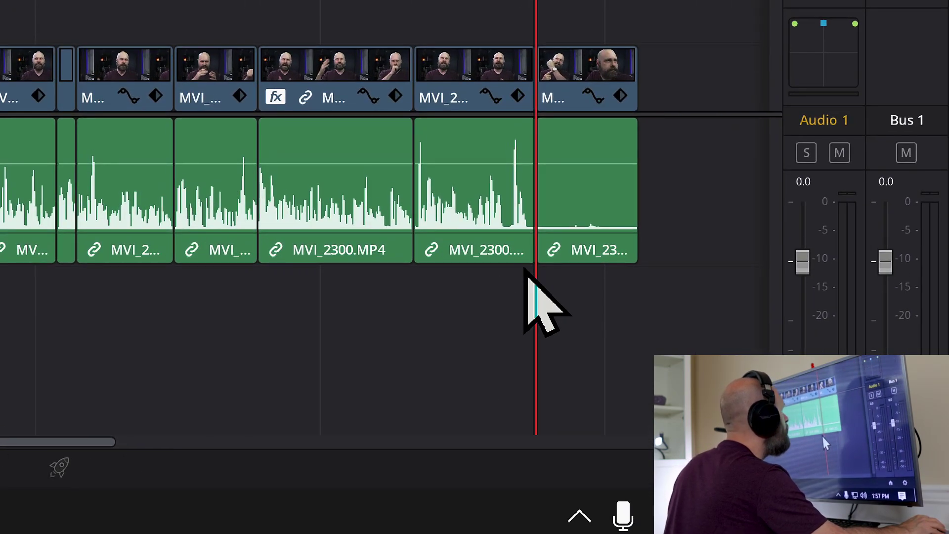
Delete the silent MVI_2300.MP4 clip at the end of the timeline
left_click(582, 270)
key("Delete")
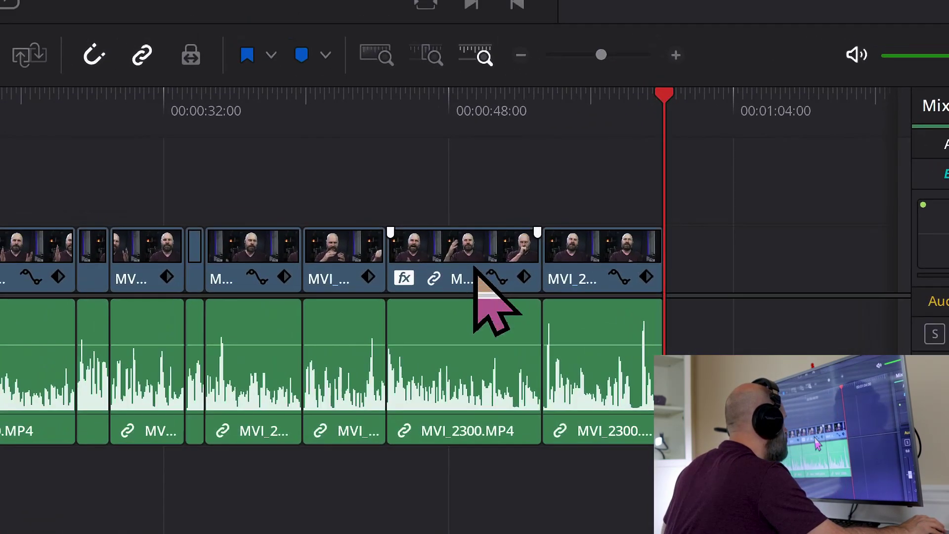
Select the run of MVI_2300.MP4 clips from about 00:00:18 onward and add video and audio transitions at their cuts
left_click(475, 269)
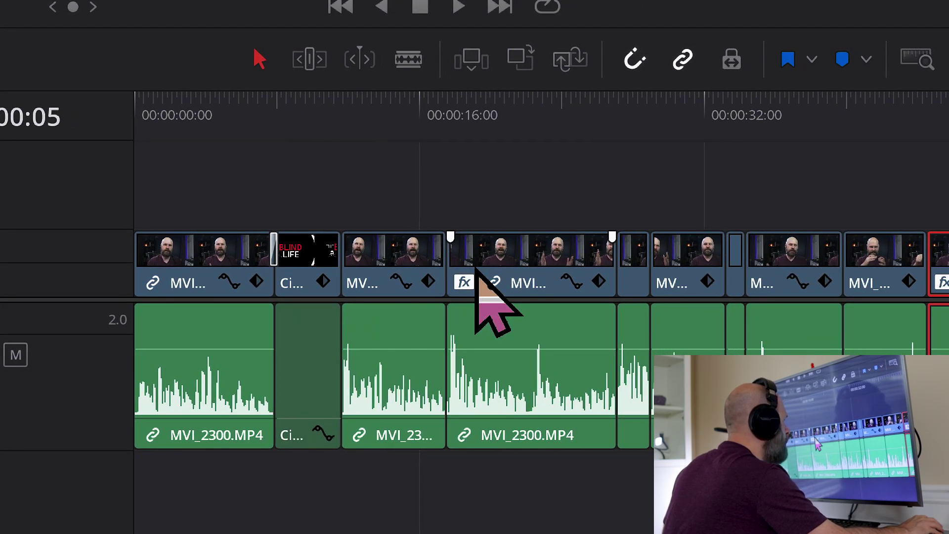
key("y")
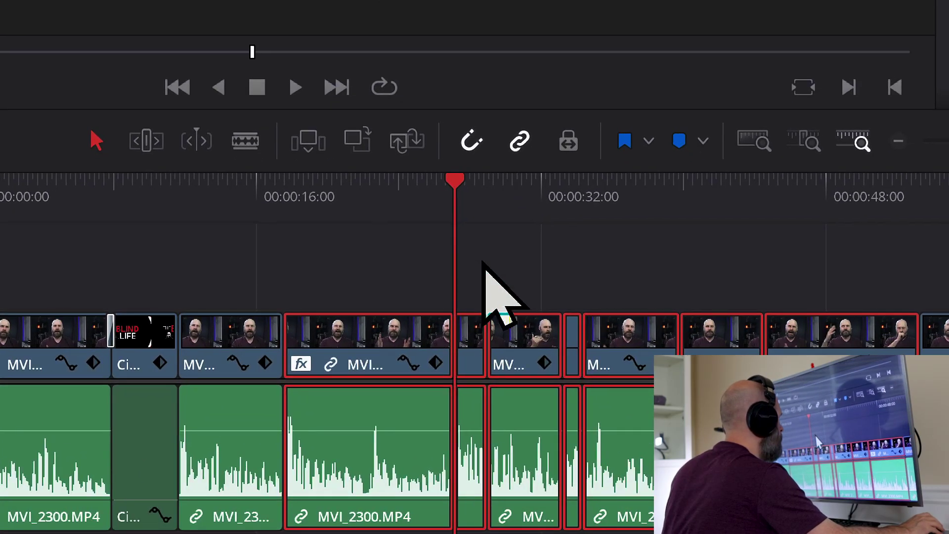
scroll(495, 307, "up", 5)
scroll(479, 268, "up", 2)
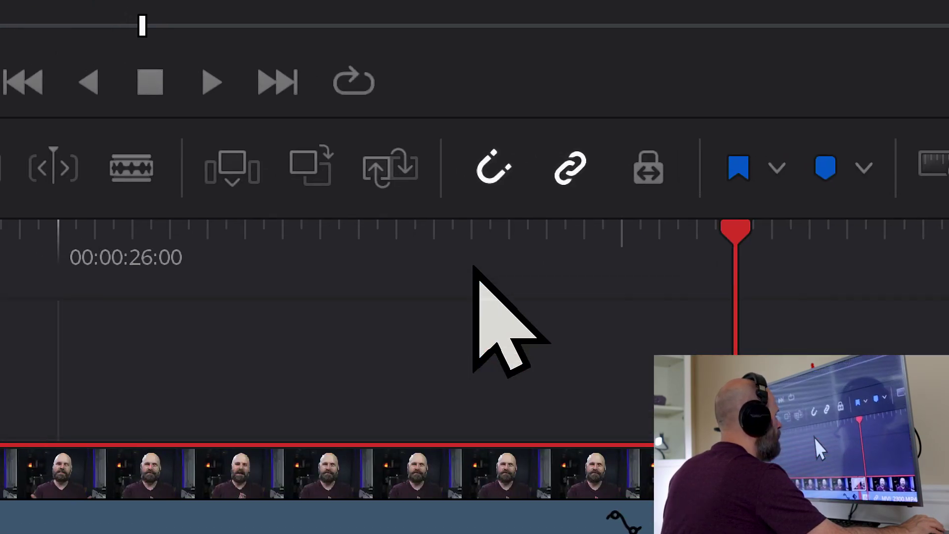
left_click(264, 97)
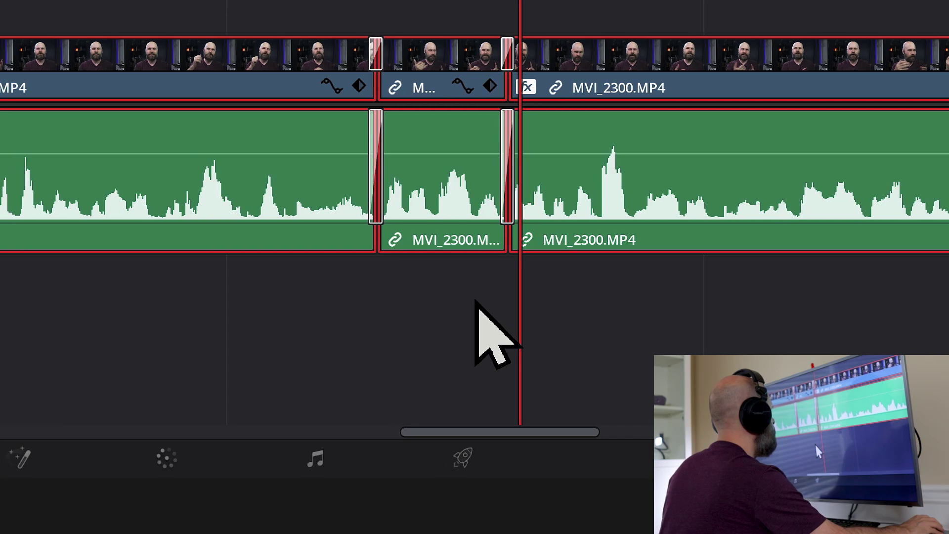
scroll(475, 302, "down", 3)
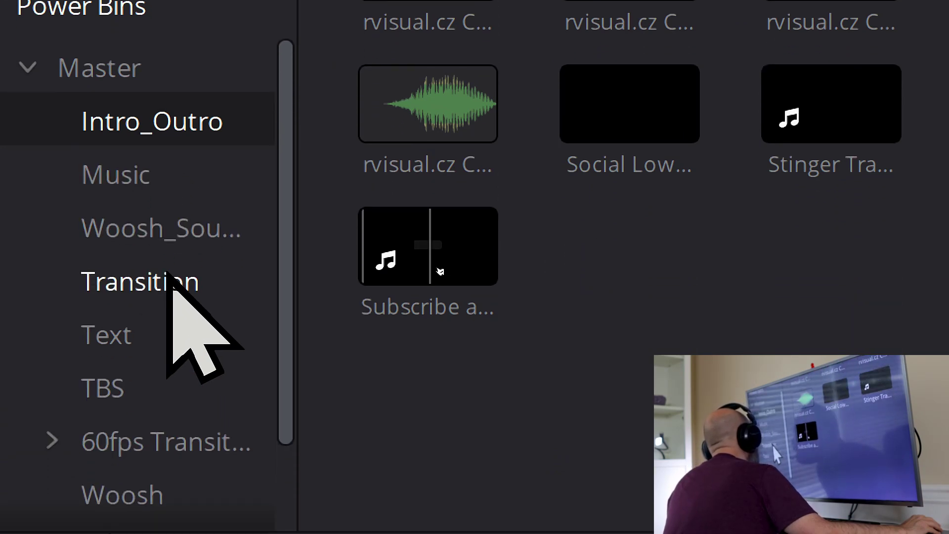
Place 1_TBL_MUSIC_INTRO.wav from the Music power bin on a second audio track beneath the intro
left_click(119, 174)
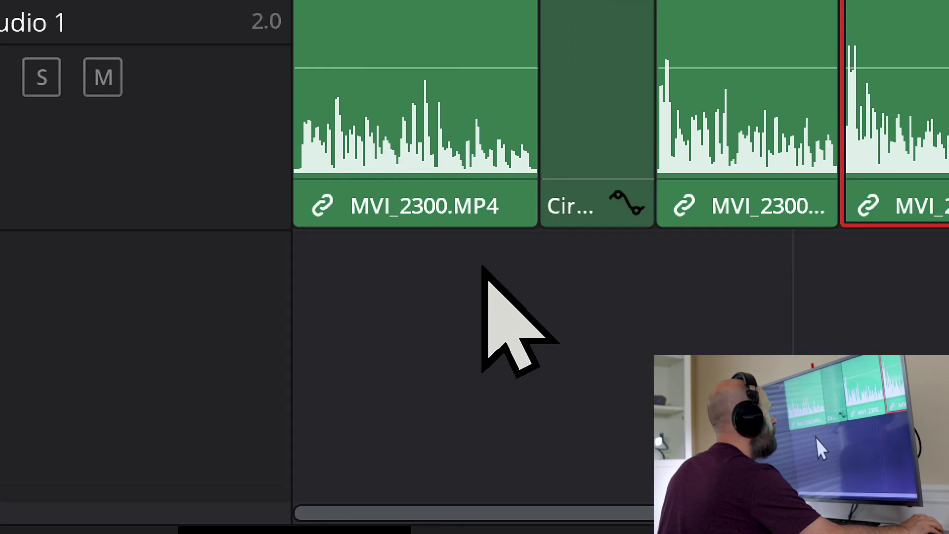
left_click_drag(482, 267, 588, 291)
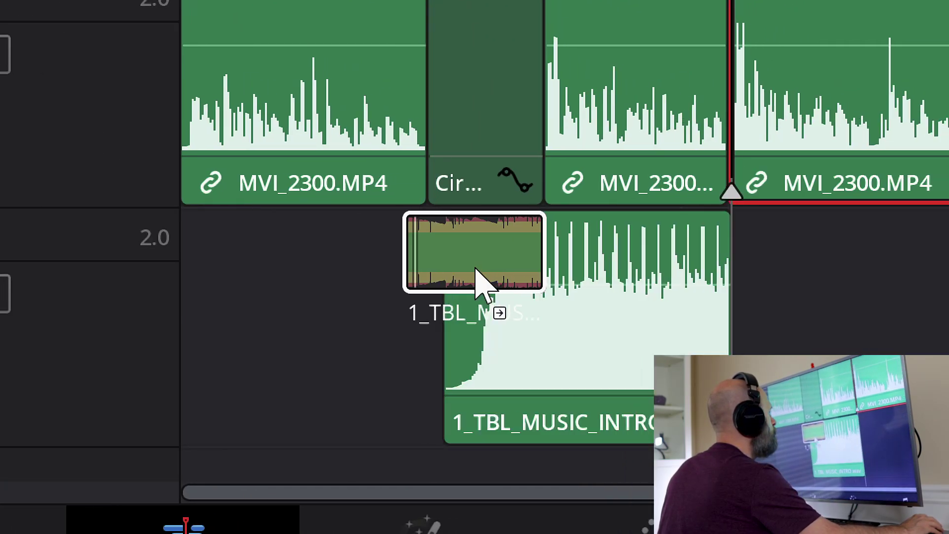
left_click_drag(477, 269, 478, 271)
left_click(483, 271)
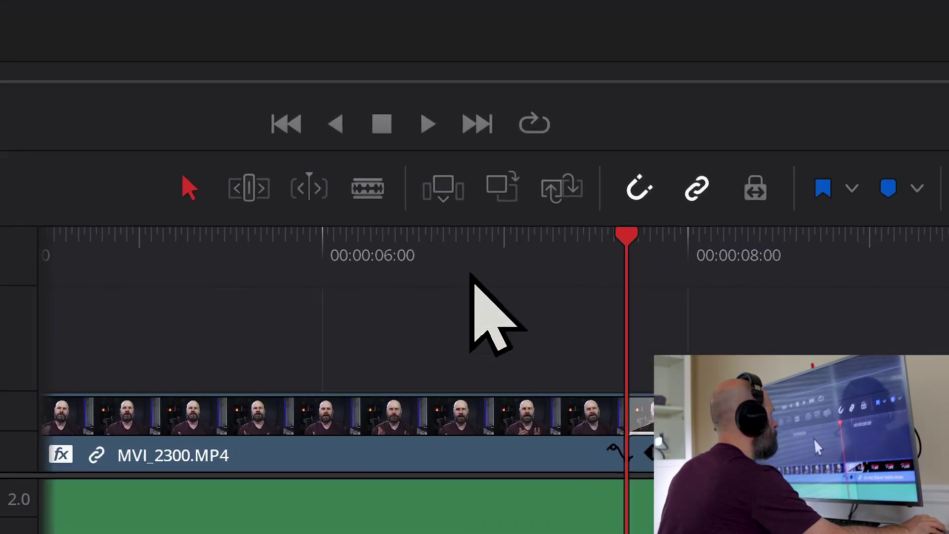
Play into the intro, add a volume keyframe to the music near the intro's end, and extend the music clip further right
key("space")
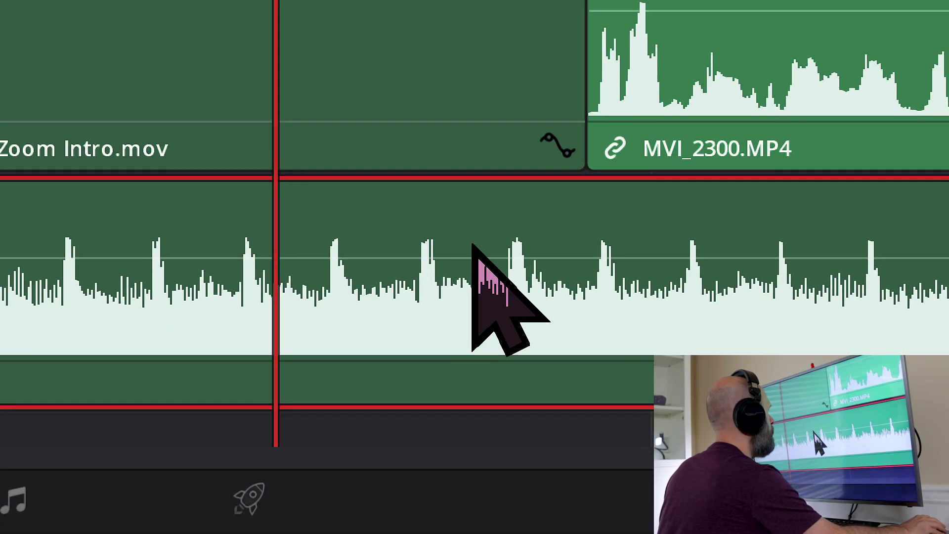
left_click(476, 270, "alt")
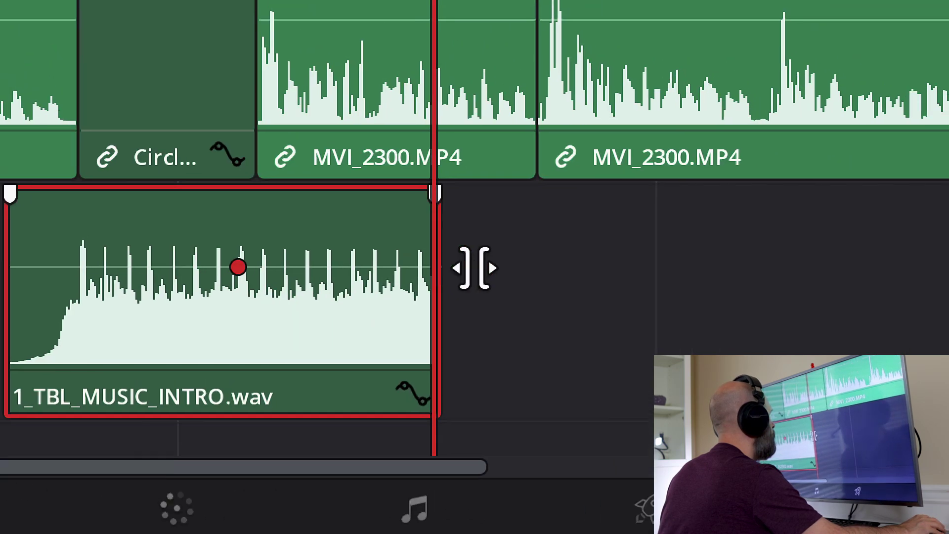
left_click_drag(475, 267, 676, 233)
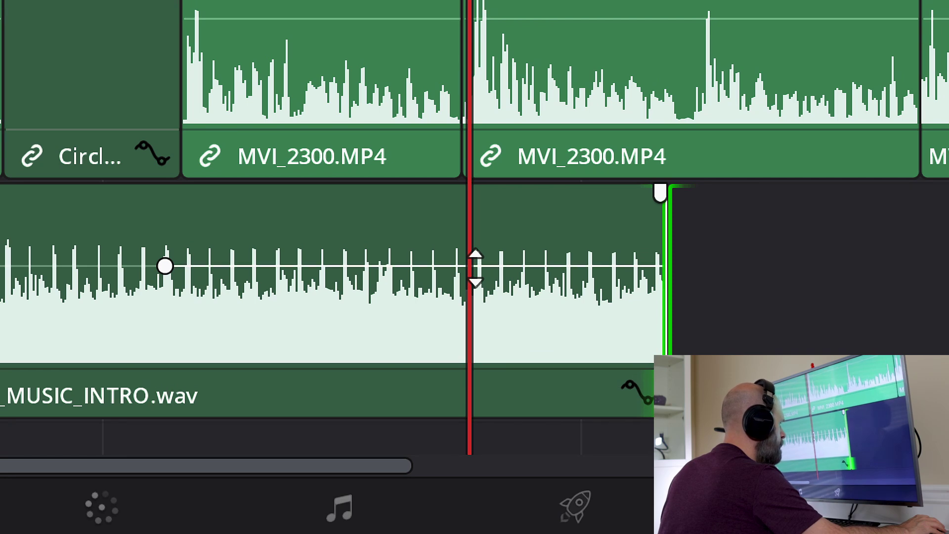
Add a second volume keyframe to the music at the playhead and lower the level after it to about -32.42 dB
left_click(475, 267, "alt")
left_click_drag(521, 268, 530, 310)
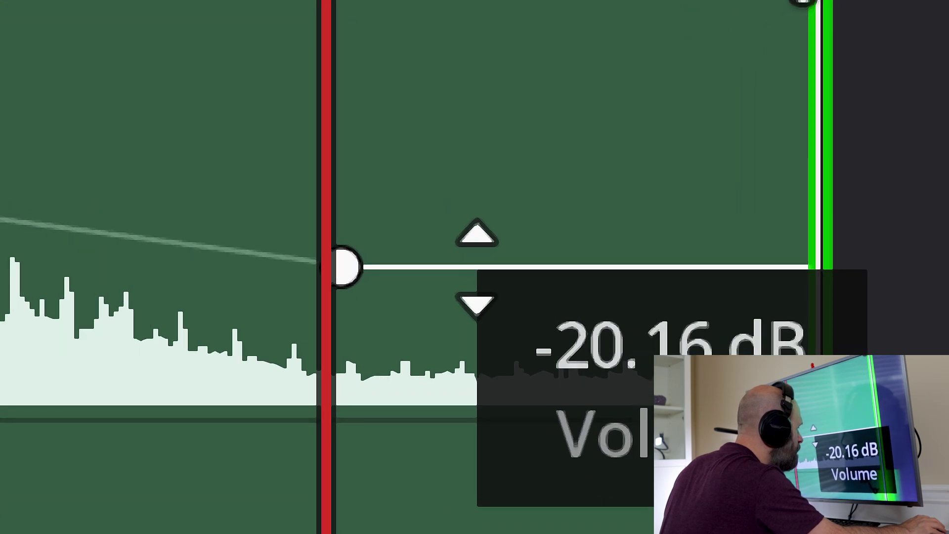
left_click_drag(478, 268, 525, 334)
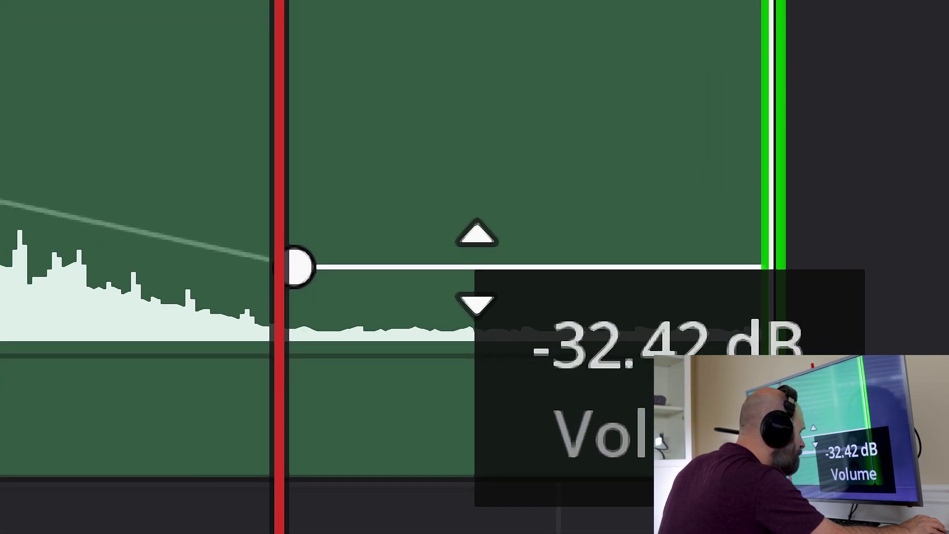
mouse_move(477, 267)
left_mouse_down()
mouse_move(482, 278)
mouse_move(477, 252)
mouse_move(482, 275)
mouse_move(477, 267)
left_mouse_up()
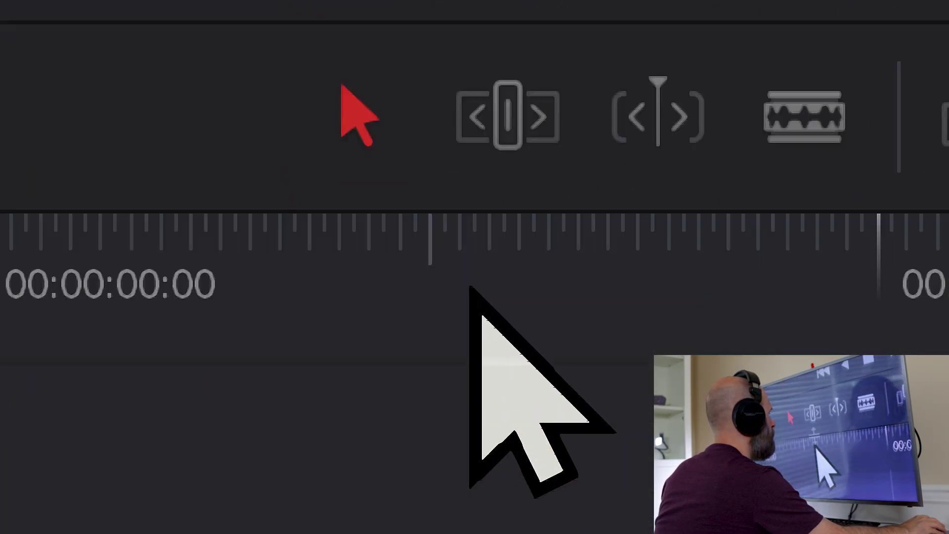
Place the Red Black Low... title from the Text power bin above MVI_2300.MP4 at about 00:00:19
left_click(471, 288)
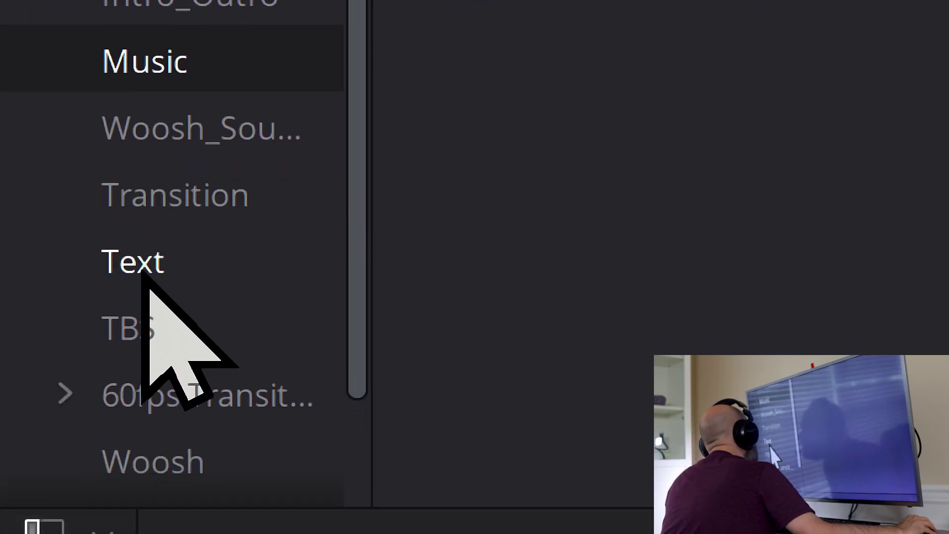
left_click(145, 275)
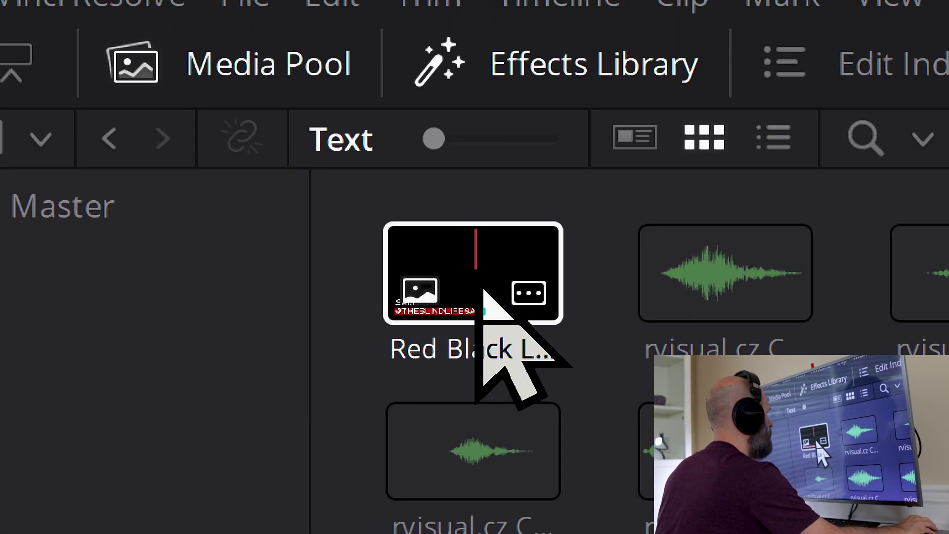
left_click_drag(482, 289, 588, 200)
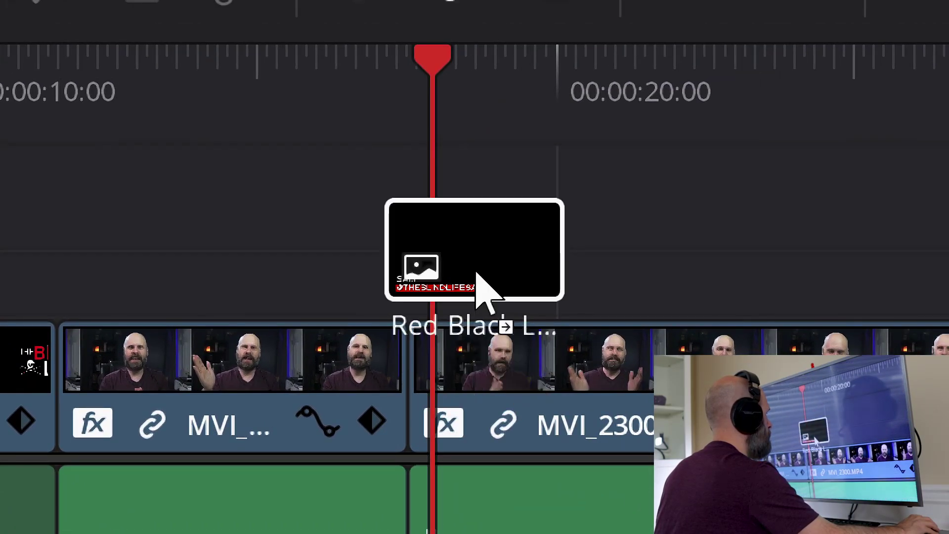
mouse_move(476, 272)
left_mouse_down()
mouse_move(481, 290)
mouse_move(477, 272)
left_mouse_up()
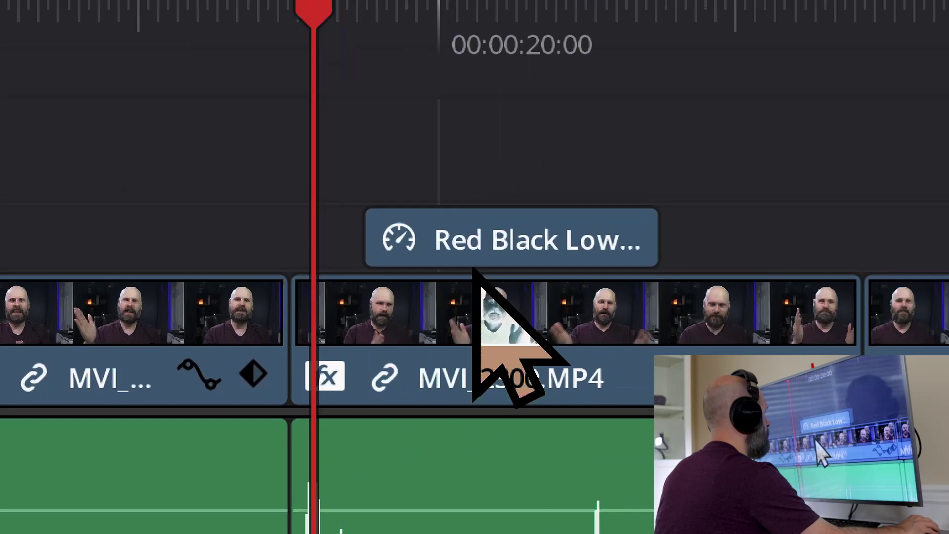
scroll(476, 271, "left", 4)
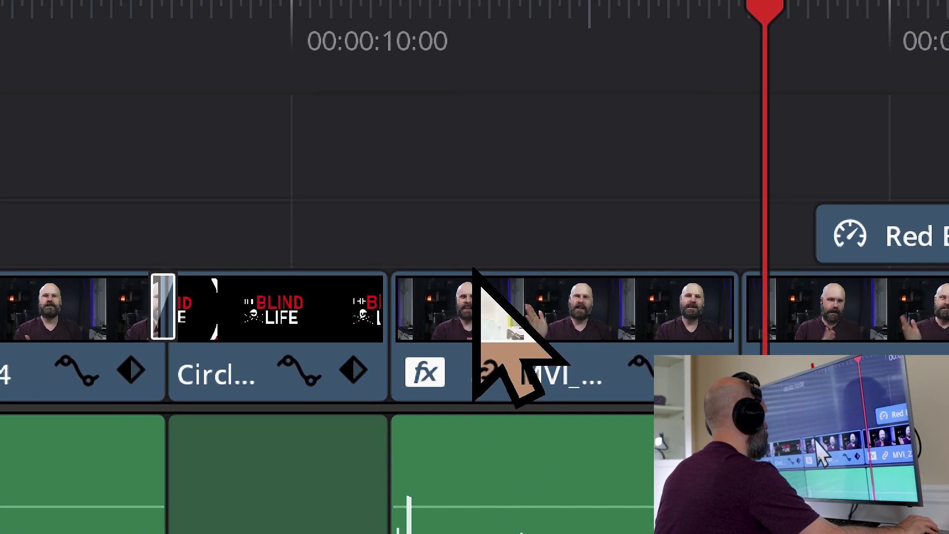
Align the start of the Red Black Lower 3 title with the intro's end and extend its end to the next MVI_2300.MP4 cut
mouse_move(475, 270)
left_mouse_down()
mouse_move(522, 264)
mouse_move(474, 270)
left_mouse_up()
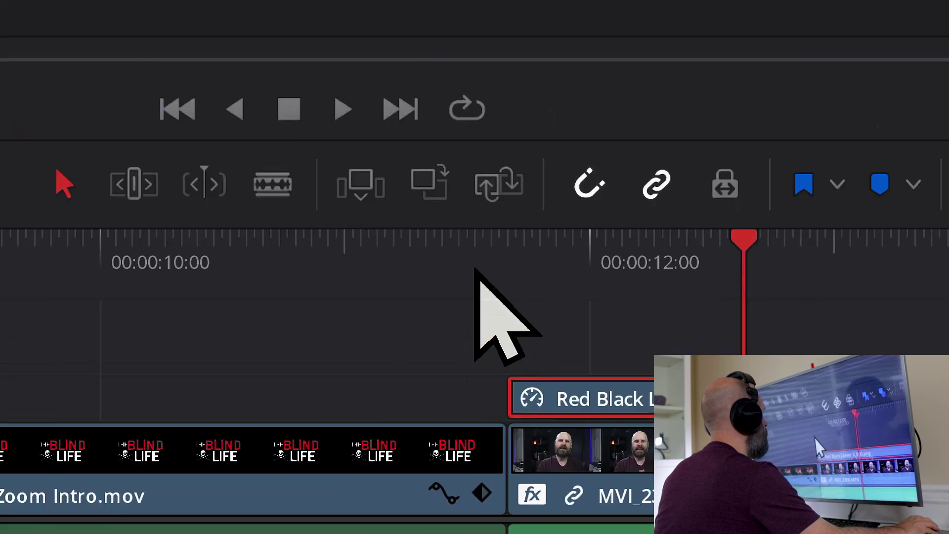
left_click(478, 267)
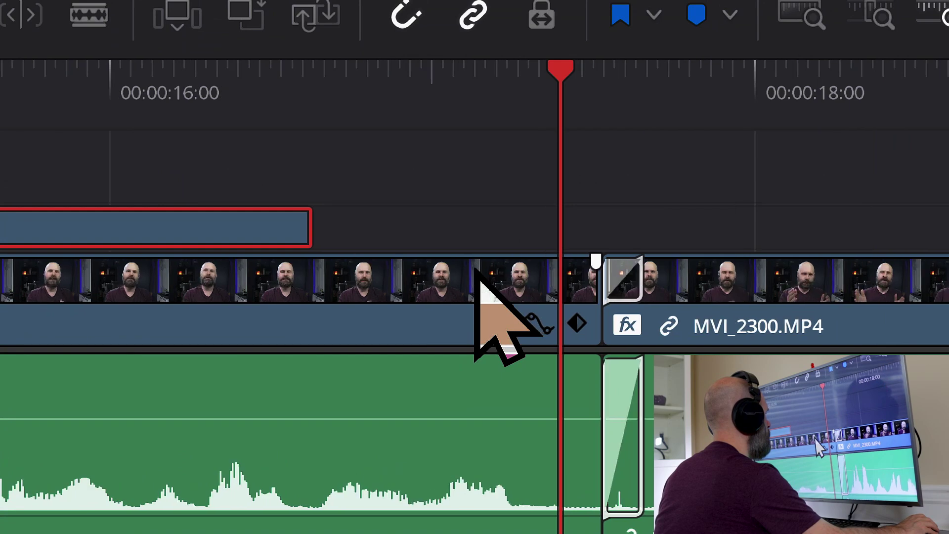
scroll(474, 267, "up", 1)
left_click_drag(474, 270, 782, 256)
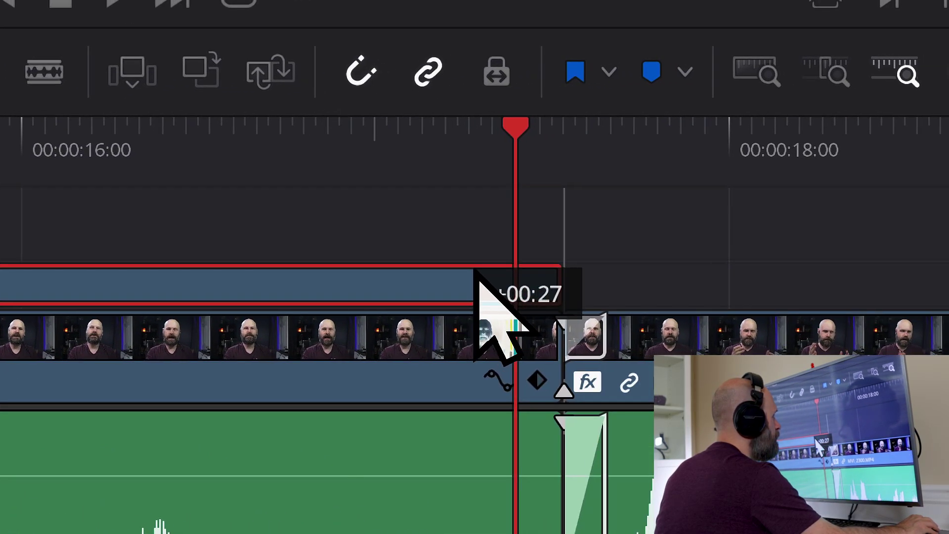
left_click_drag(473, 268, 473, 268)
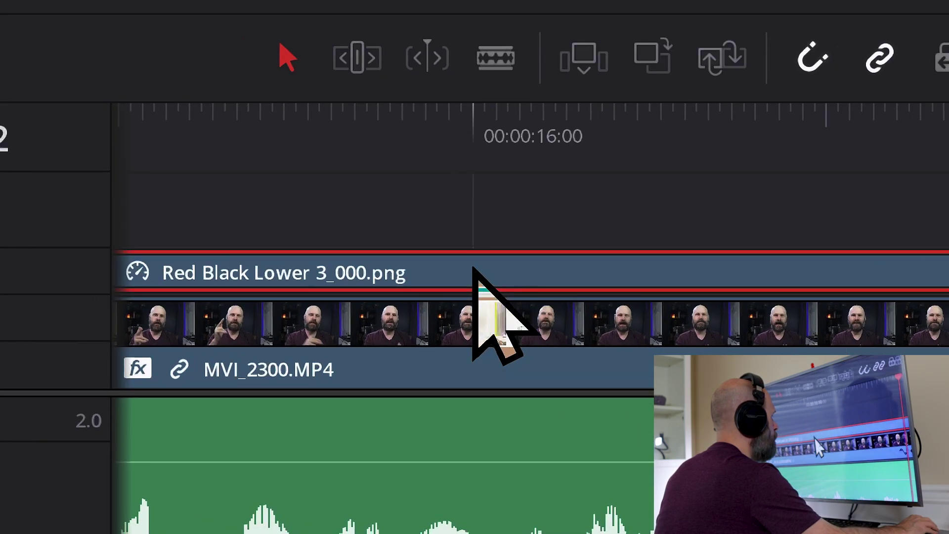
scroll(474, 267, "left", 4)
scroll(474, 277, "left", 4)
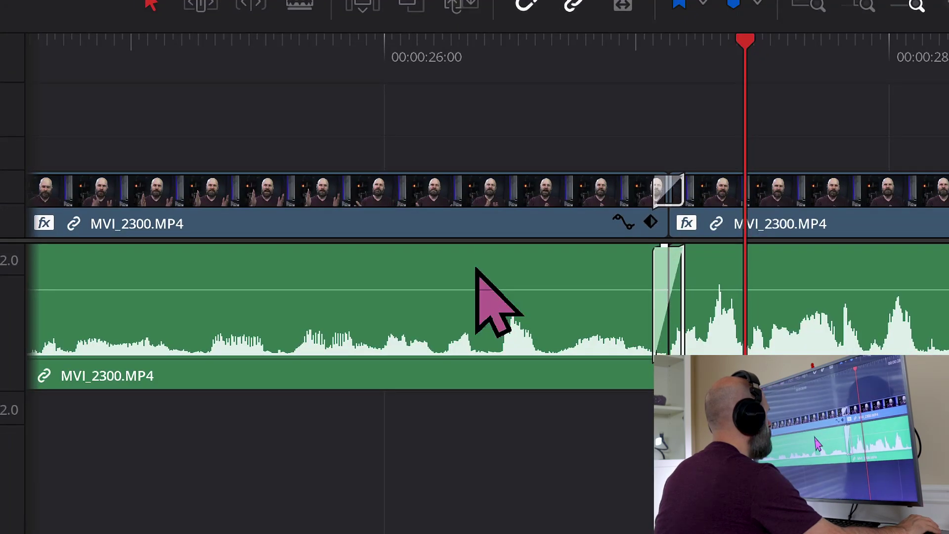
Return to the intro section and preview the rvisual.cz 1.0 sec distort down sound effect from the Text power bin
scroll(481, 269, "left", 10)
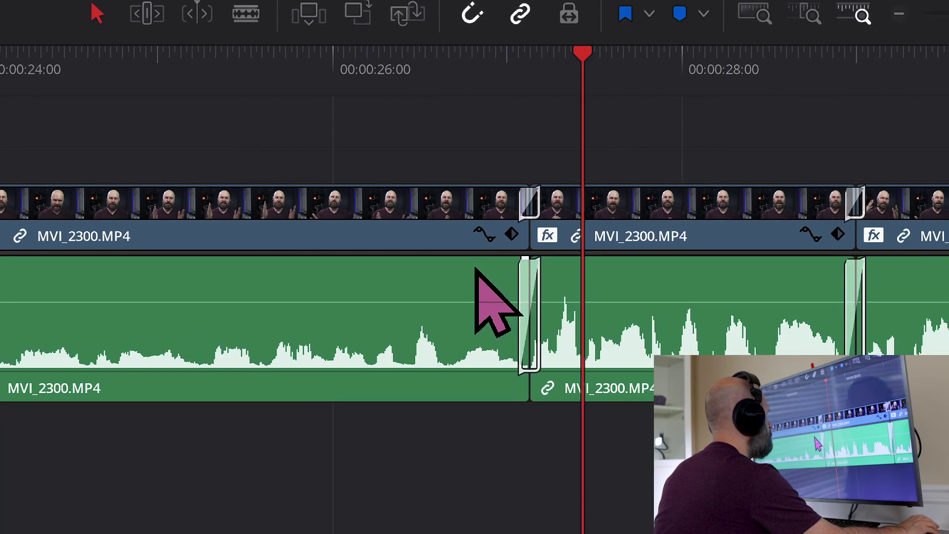
scroll(474, 270, "left", 10)
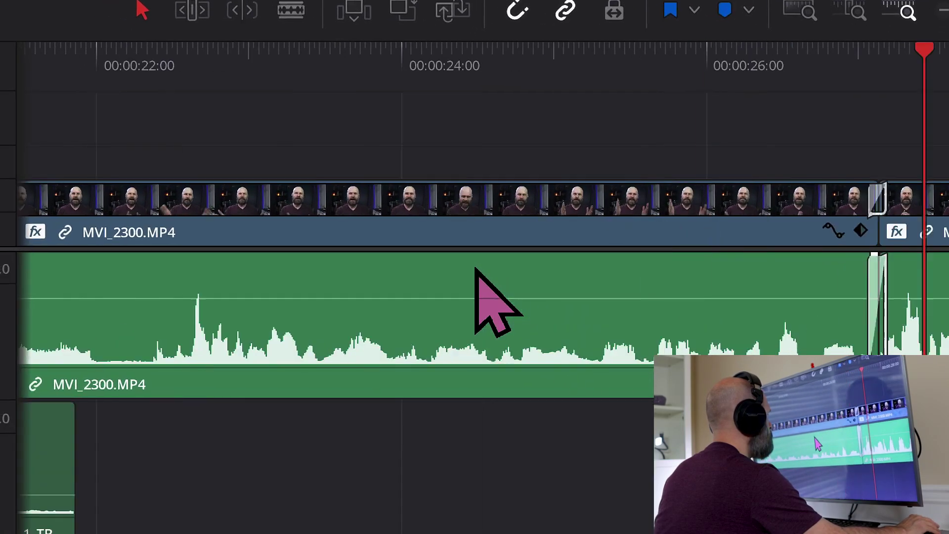
scroll(475, 270, "left", 10)
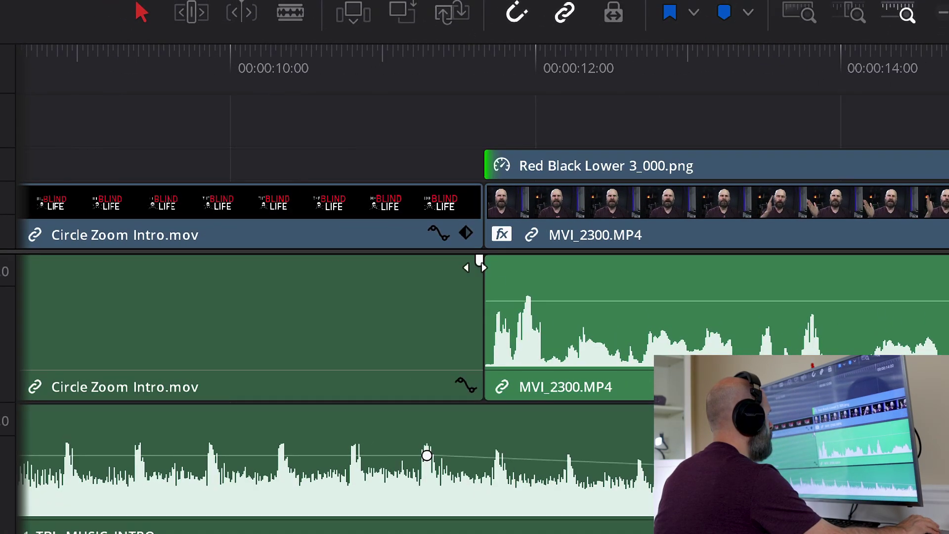
scroll(474, 269, "left", 5)
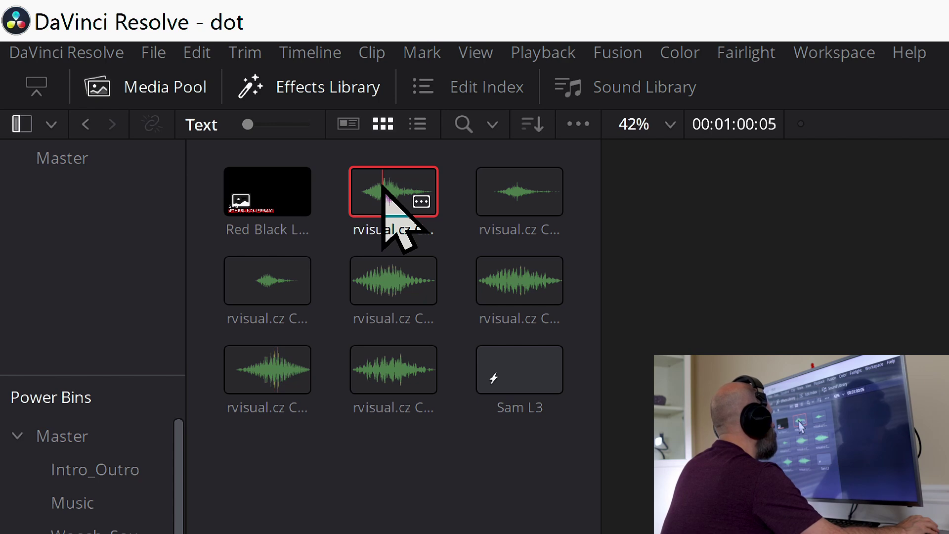
left_click_drag(384, 188, 948, 455)
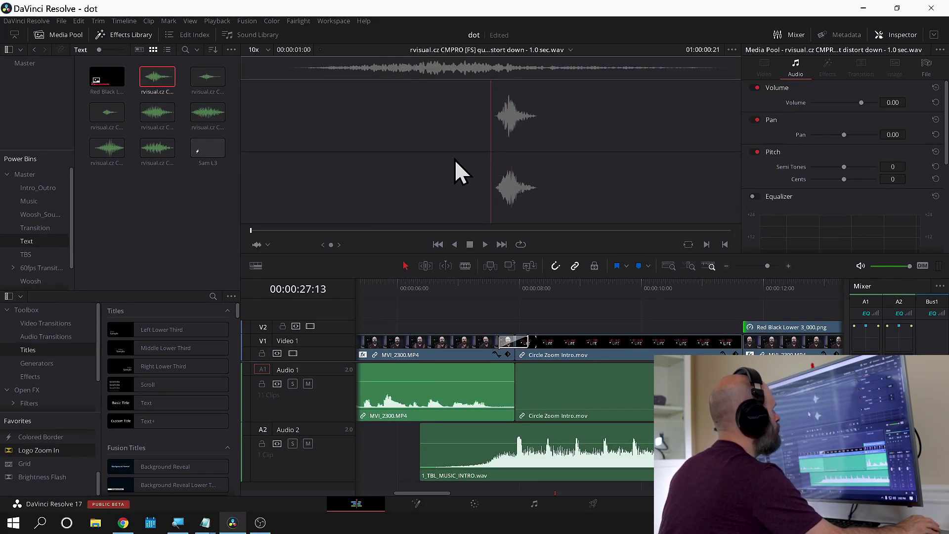
key("space")
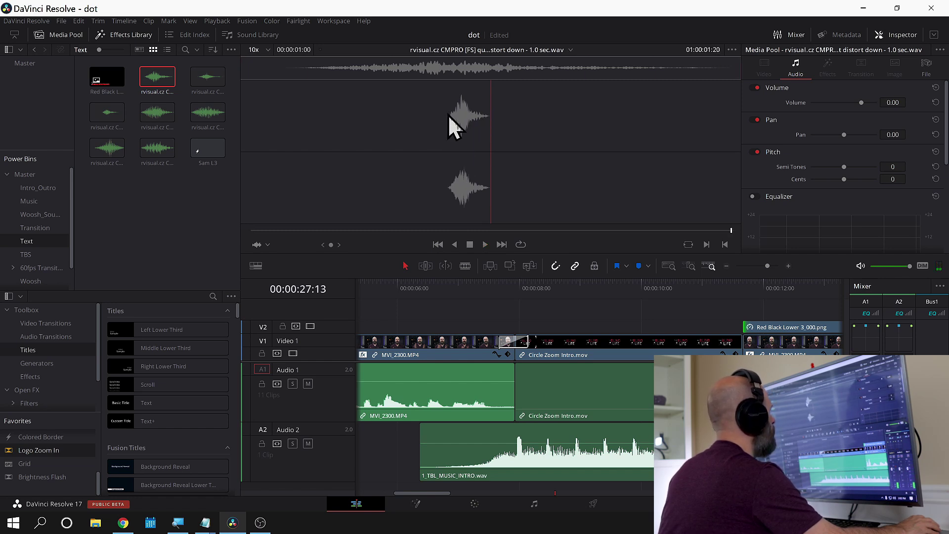
Place the rvisual.cz sound effect on a new third audio track and shift it beneath the transition into the intro
left_click_drag(427, 417, 429, 479)
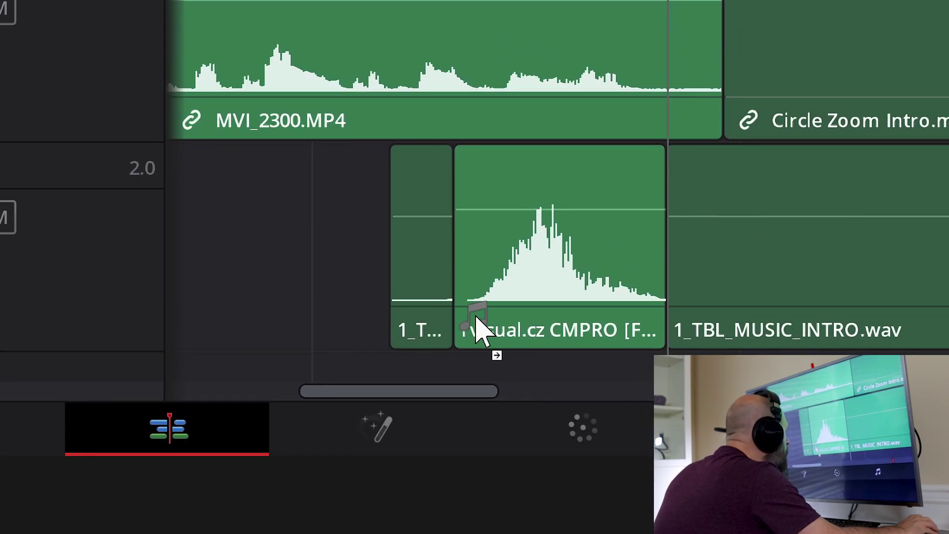
left_click_drag(477, 332, 499, 396)
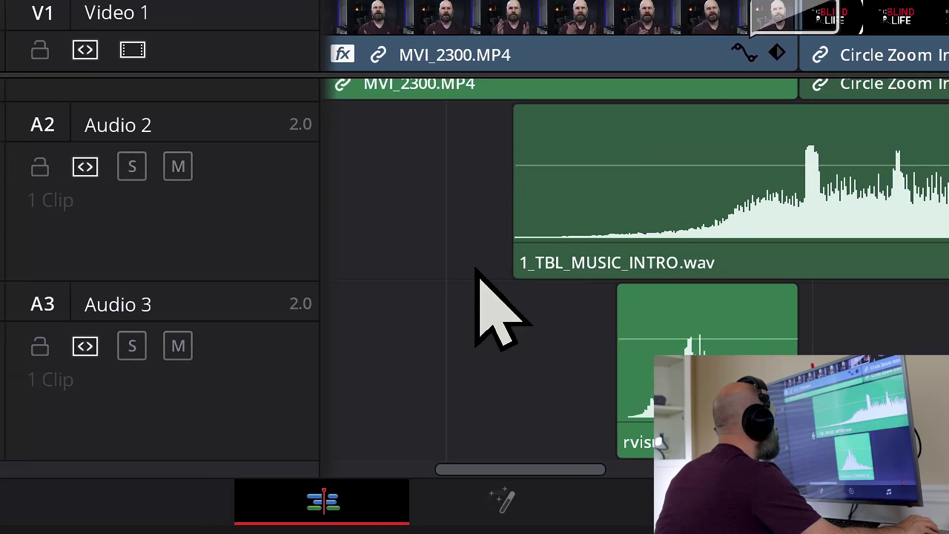
left_click_drag(475, 267, 475, 207)
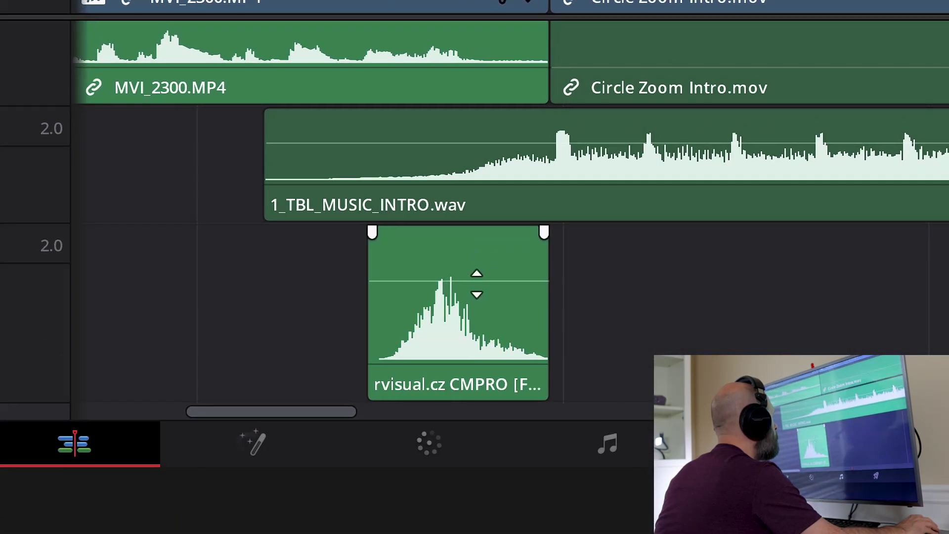
mouse_move(477, 319)
left_mouse_down()
mouse_move(574, 319)
mouse_move(479, 321)
mouse_move(480, 306)
left_mouse_up()
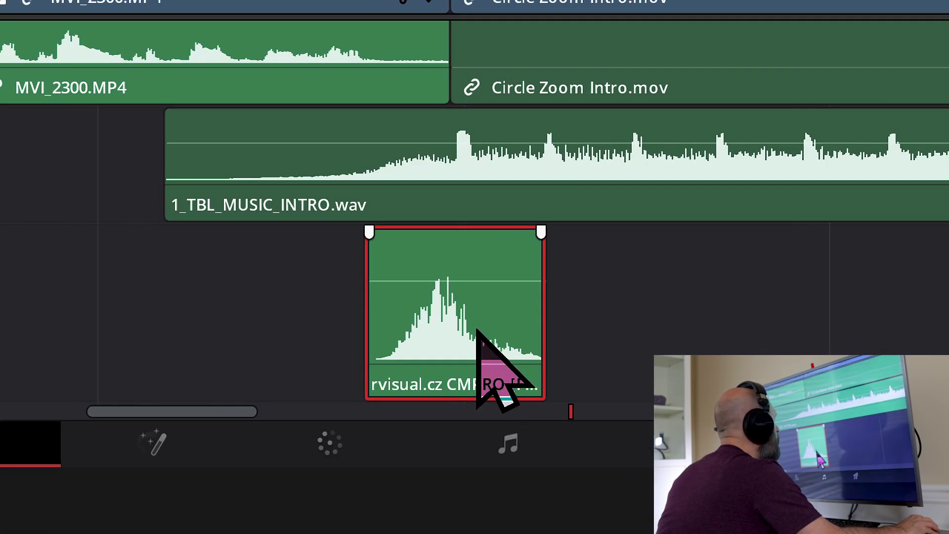
left_click_drag(487, 531, 524, 532)
left_click_drag(478, 329, 477, 329)
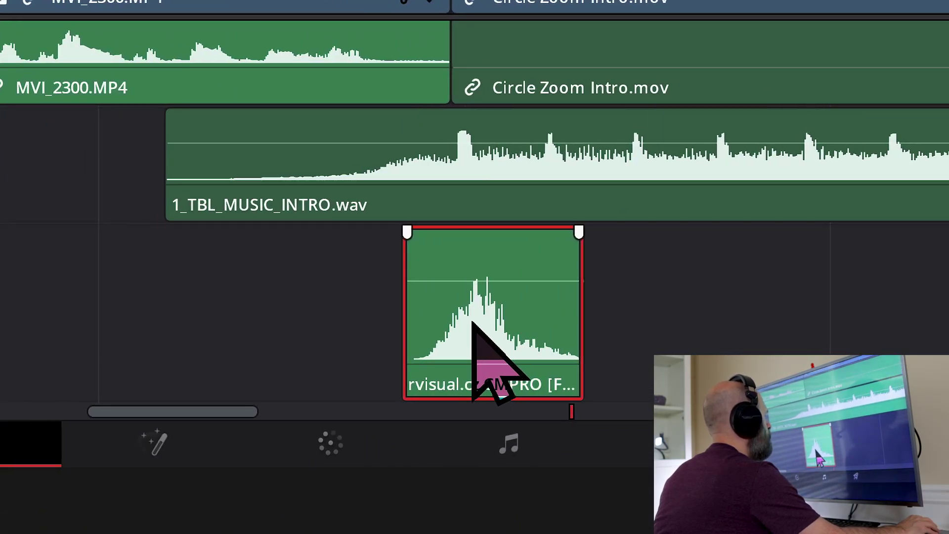
Paste a copy of the sound effect on the third audio track and move it under the cut at the intro's end
key("ctrl+v")
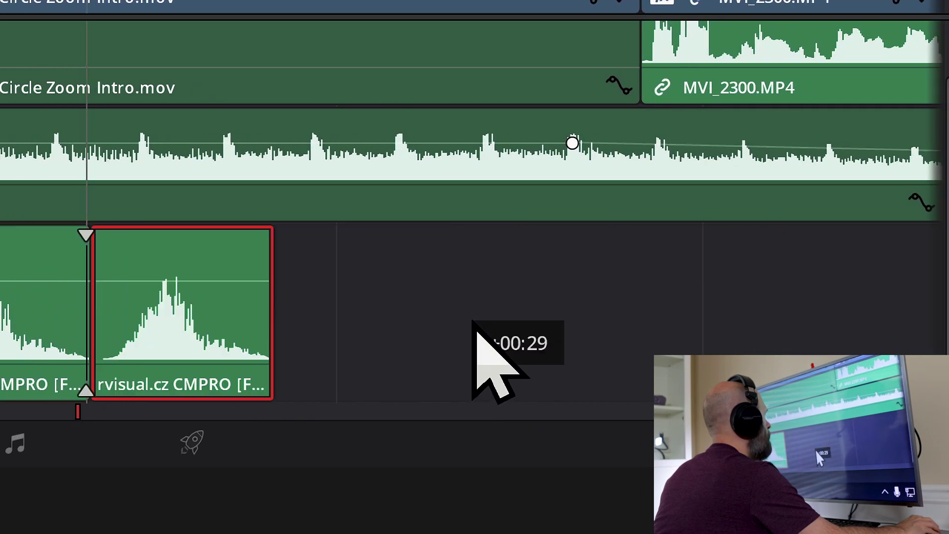
left_click_drag(475, 323, 586, 324)
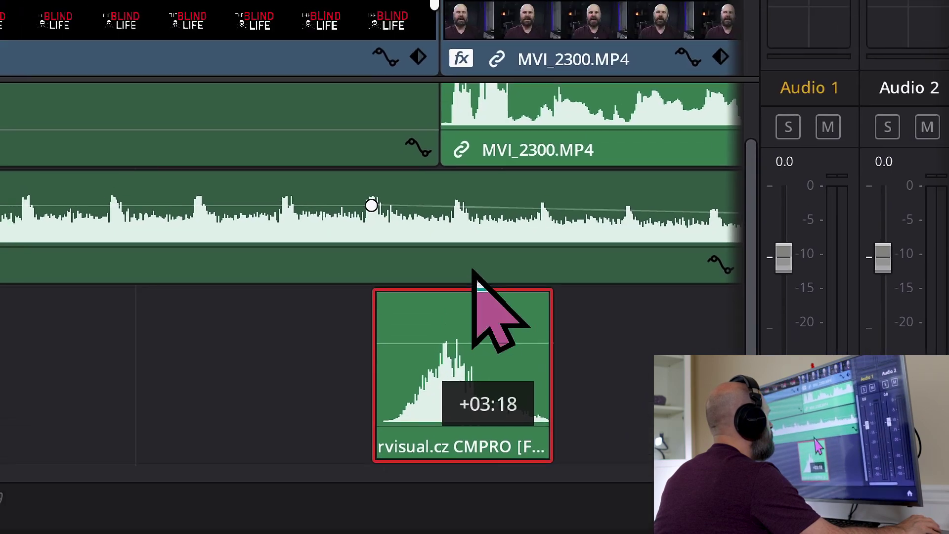
left_click_drag(475, 273, 476, 270)
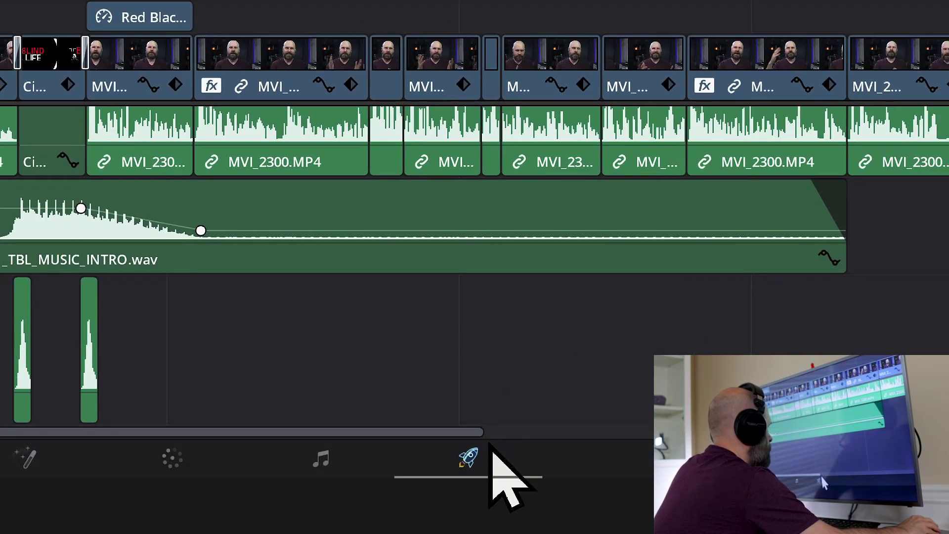
Set up a YouTube 1080p render with the filename Dot intro on the Deliver page
left_click(476, 467)
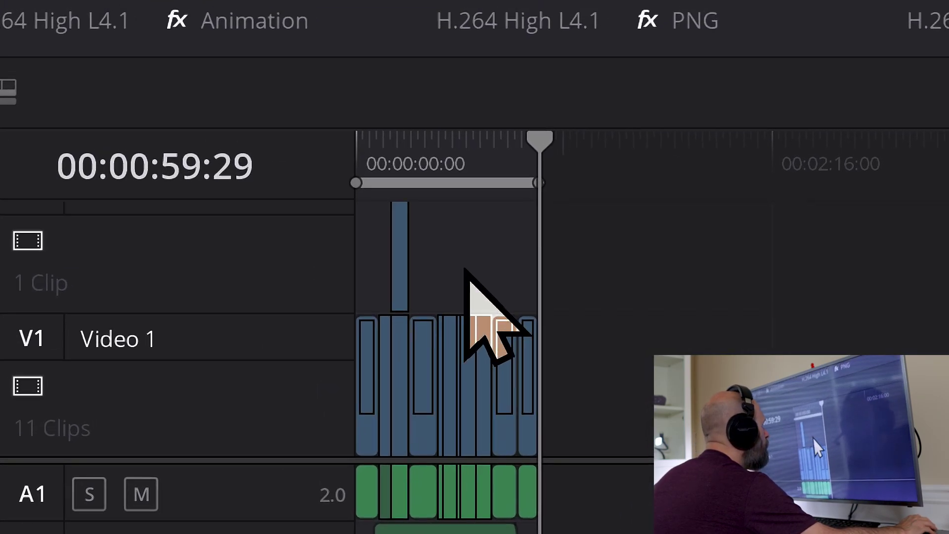
scroll(465, 271, "up", 10)
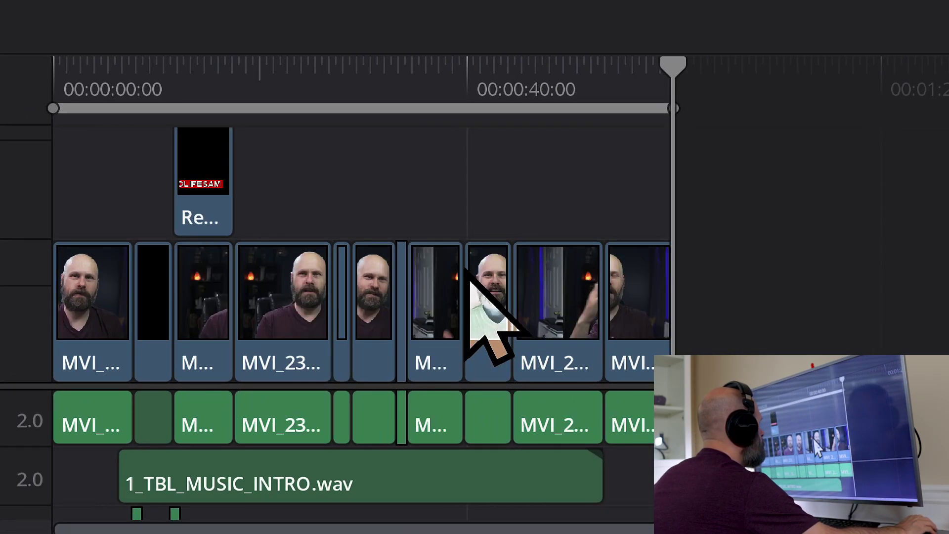
scroll(468, 271, "up", 3)
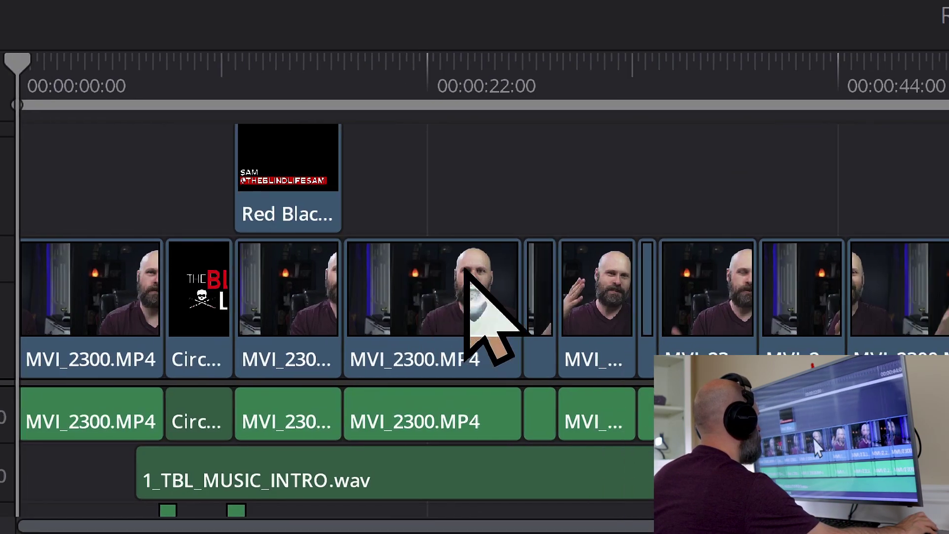
scroll(467, 272, "up", 3)
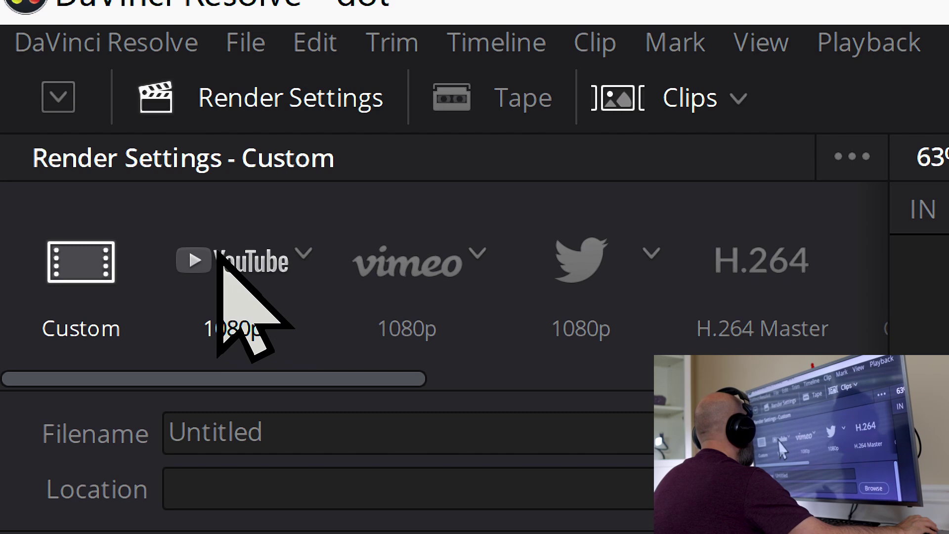
left_click(220, 260)
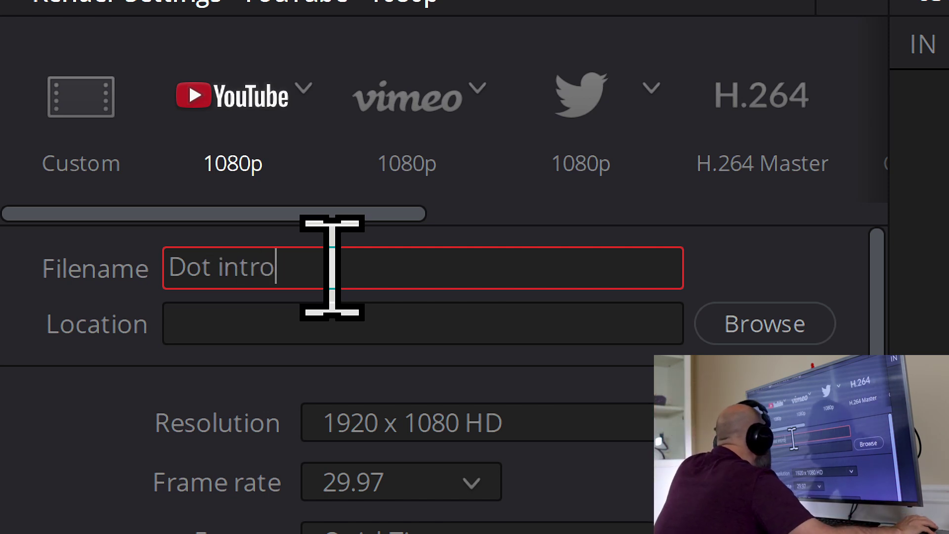
Set the render's save location to the Desktop folder
left_click(765, 324)
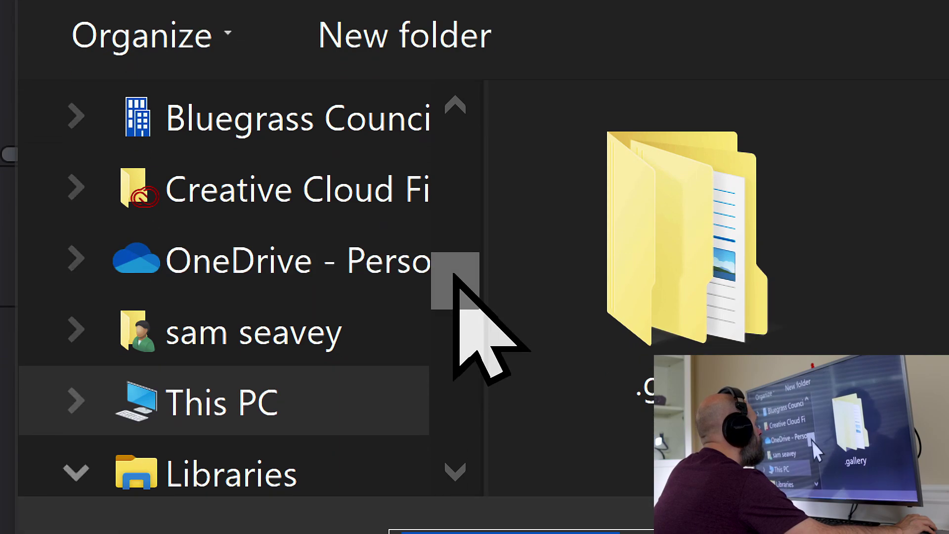
left_click_drag(454, 272, 451, 135)
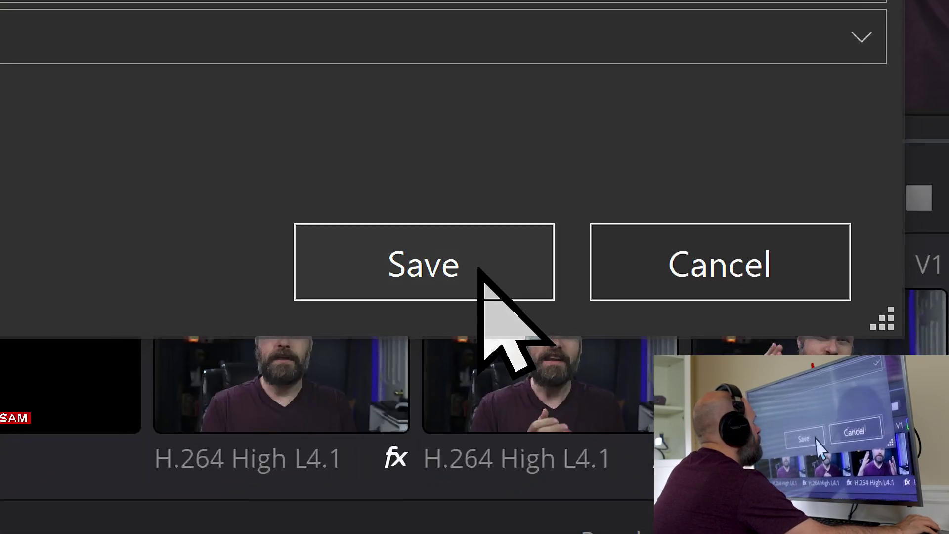
left_click(479, 270)
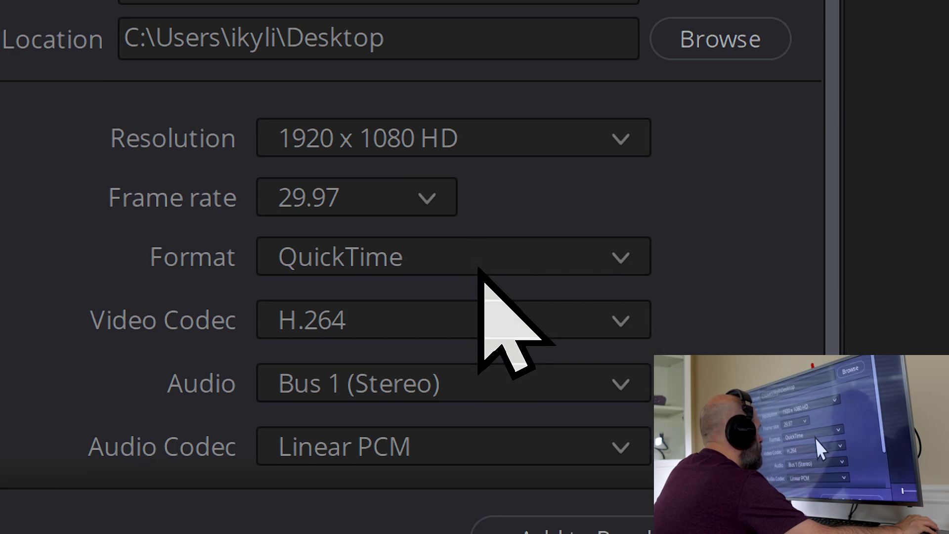
Add the YouTube 1080p job to the render queue and start rendering all queued jobs
scroll(479, 269, "down", 2)
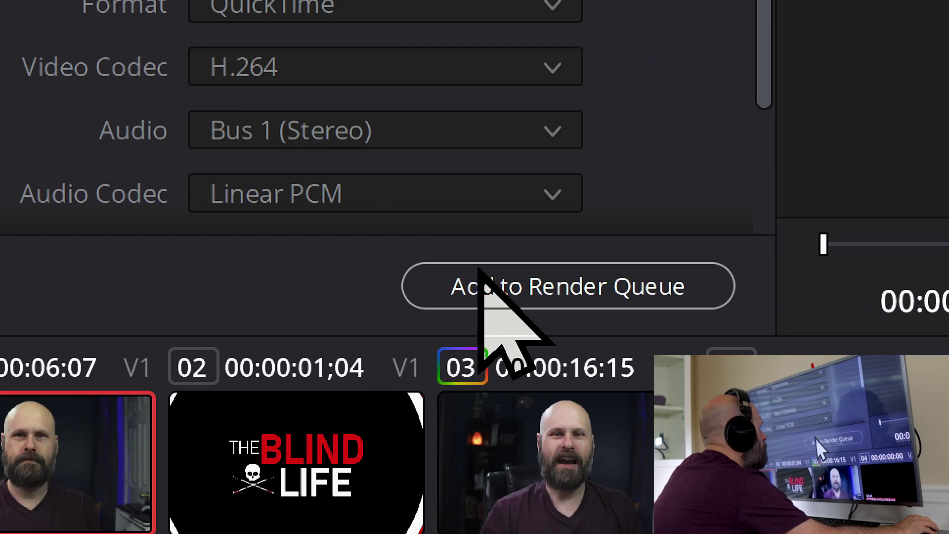
left_click(482, 277)
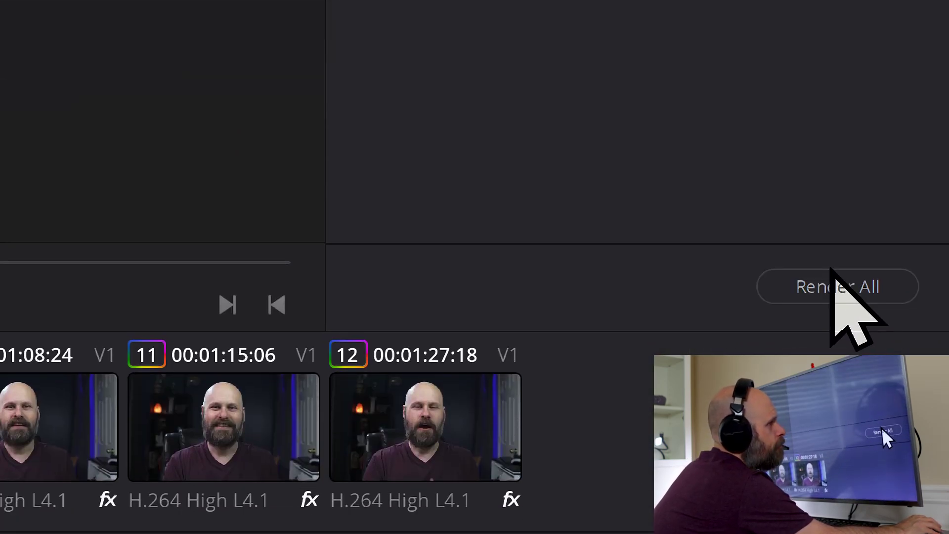
left_click(833, 272)
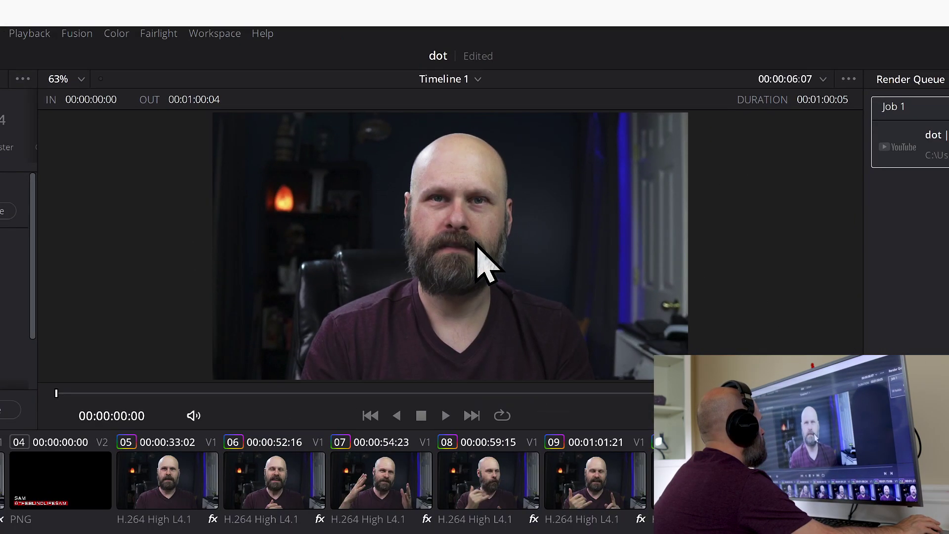